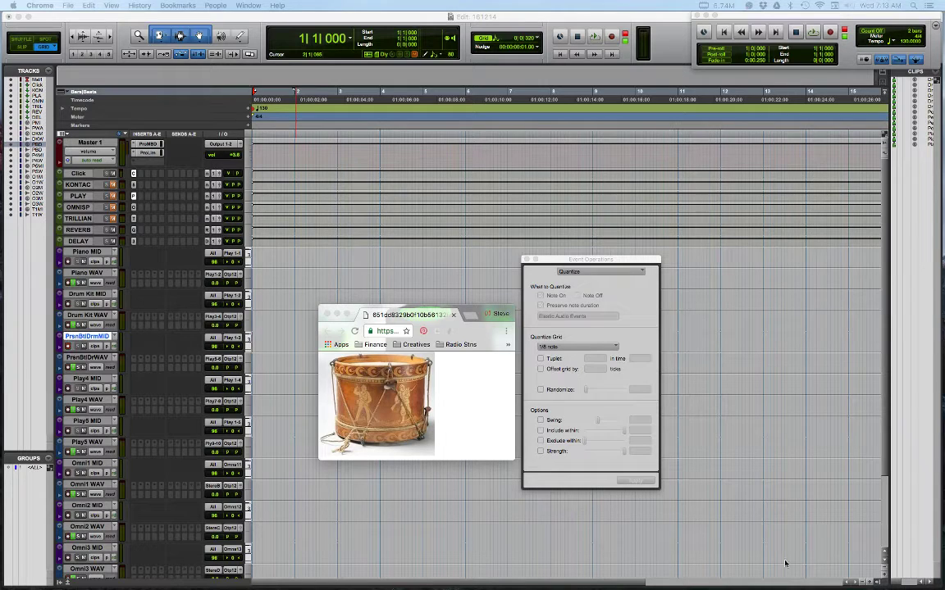
Close the Event Operations window that covers the empty tracks
drag(555, 261, 581, 252)
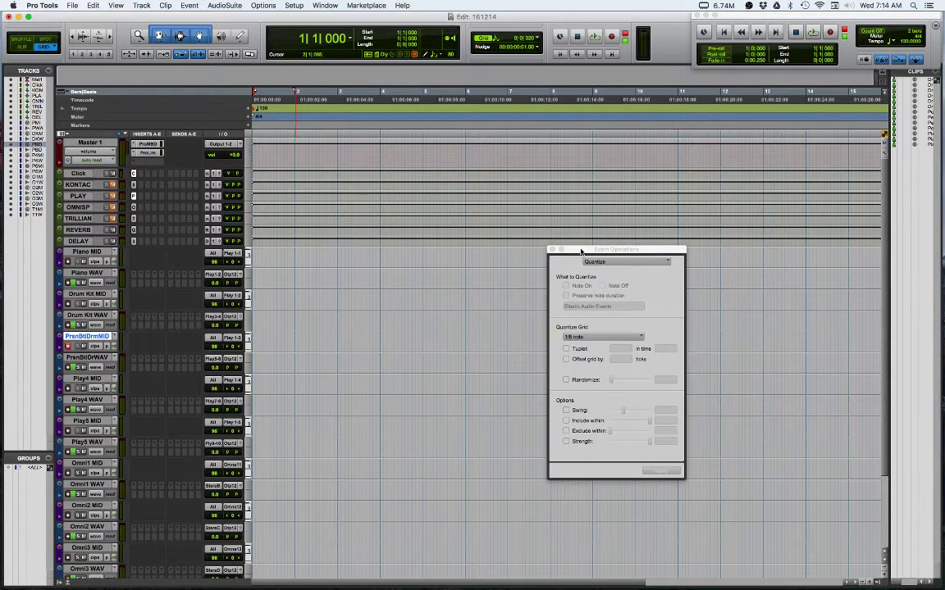
click(551, 249)
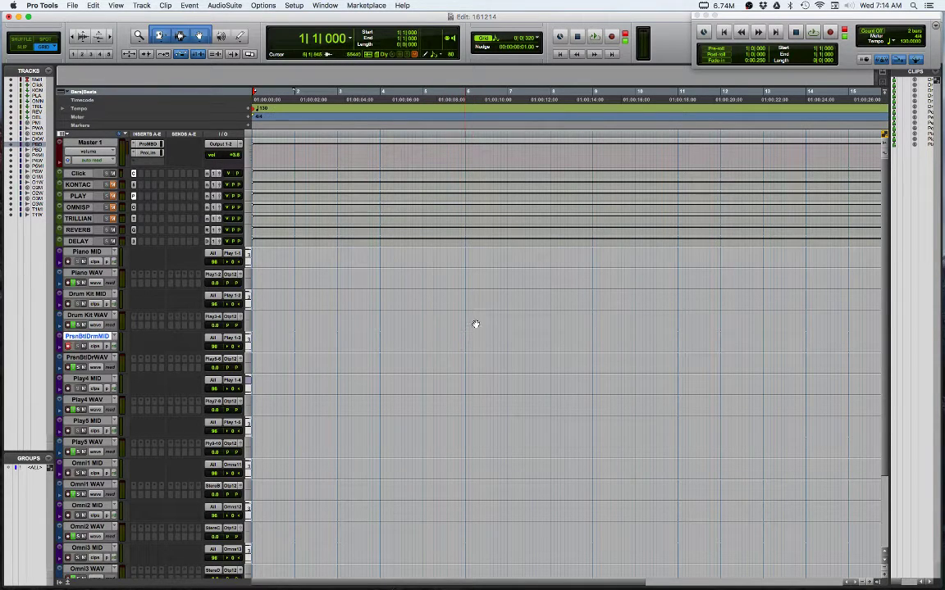
Switch the triplet option of the 1/8-note grid off and back on
click(538, 38)
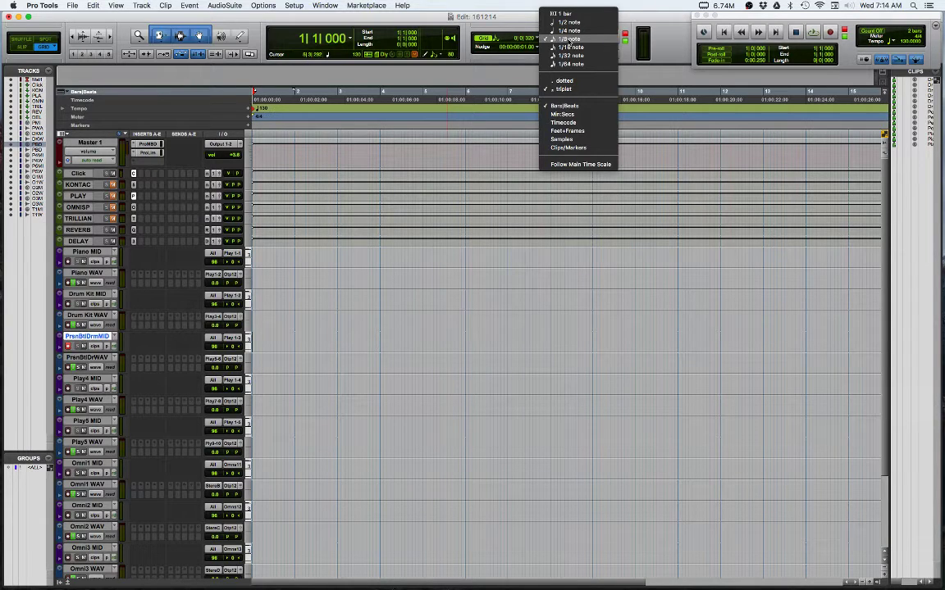
click(565, 89)
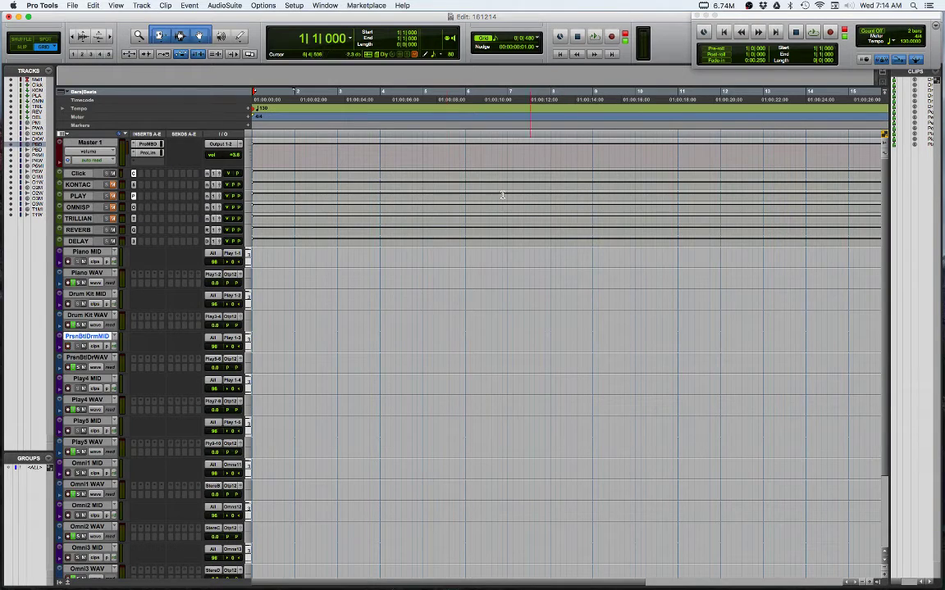
click(537, 37)
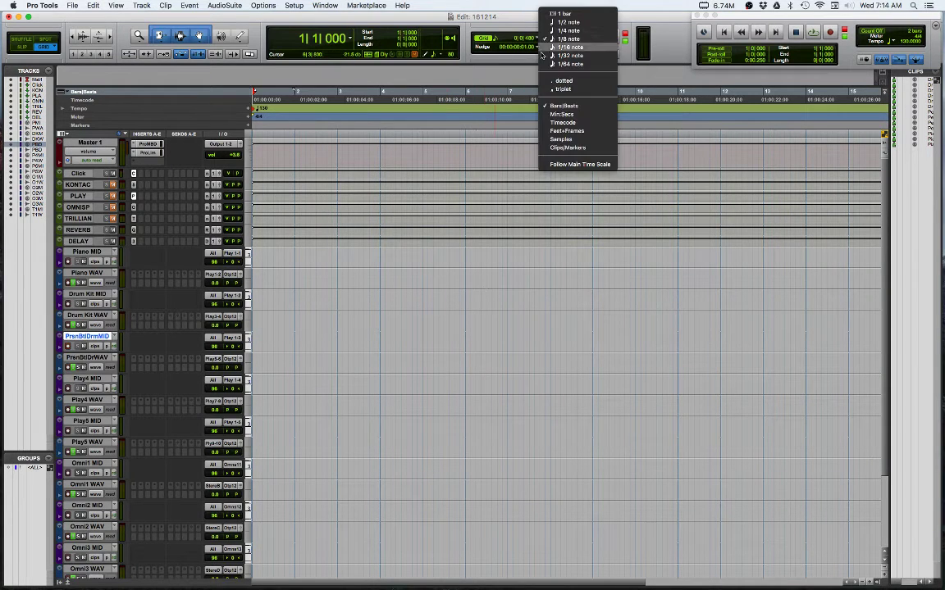
click(562, 90)
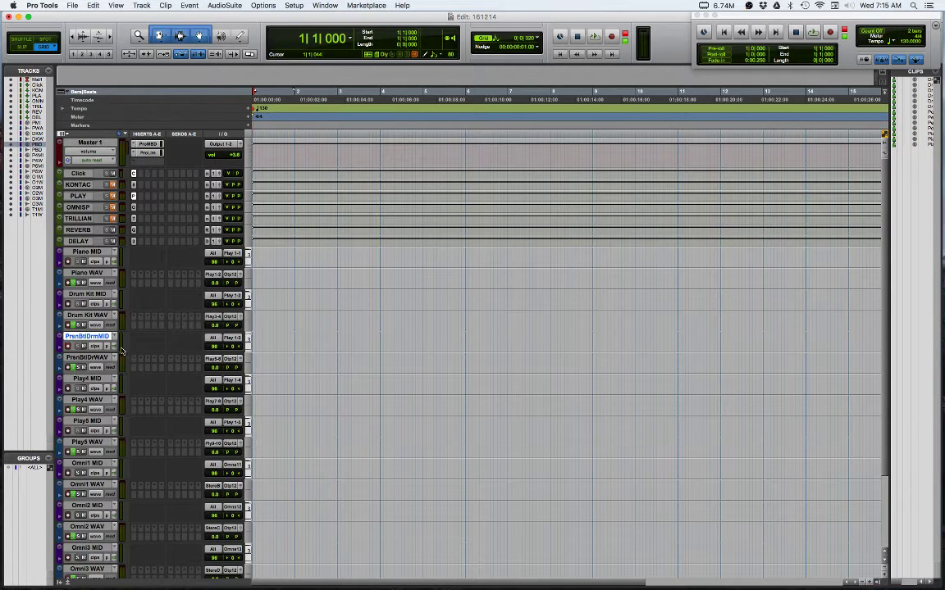
Switch to Chrome to look at the drum picture, and return to Pro Tools
key(super+Tab)
key(super+Tab)
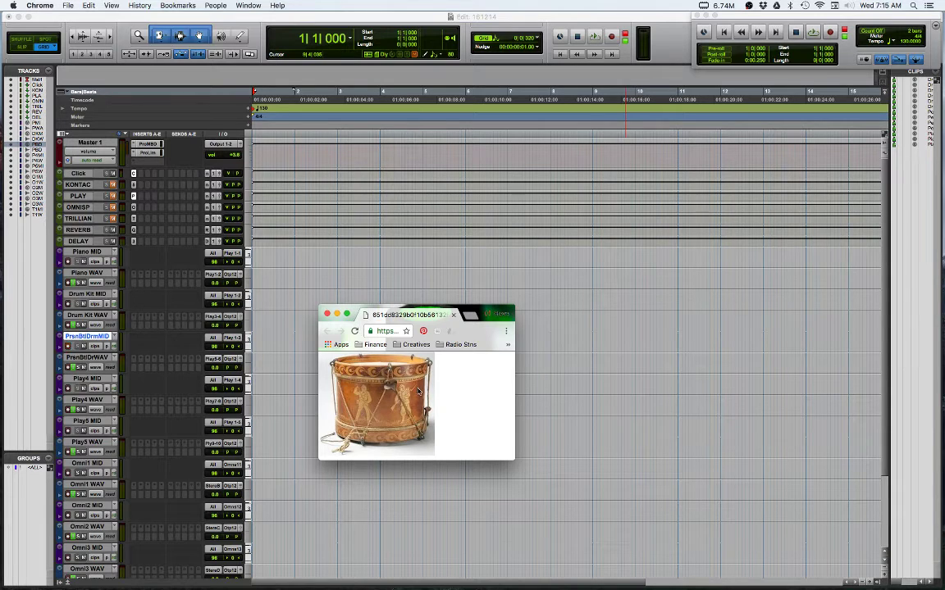
key(super+Tab)
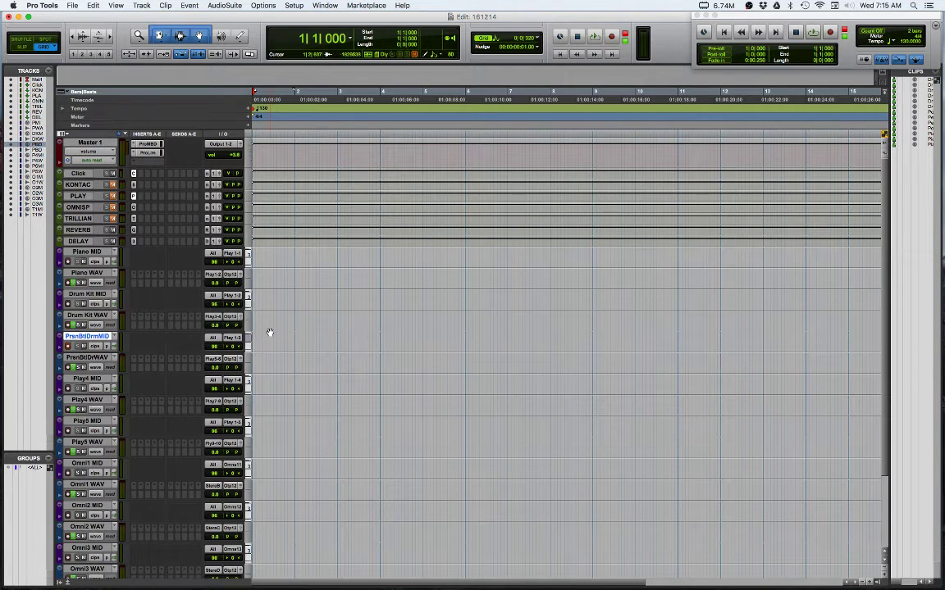
Record a MIDI drum performance on the PrsnBtlDrmMID track from bar 1 to about bar 21, and enlarge the track's height
key(super+space)
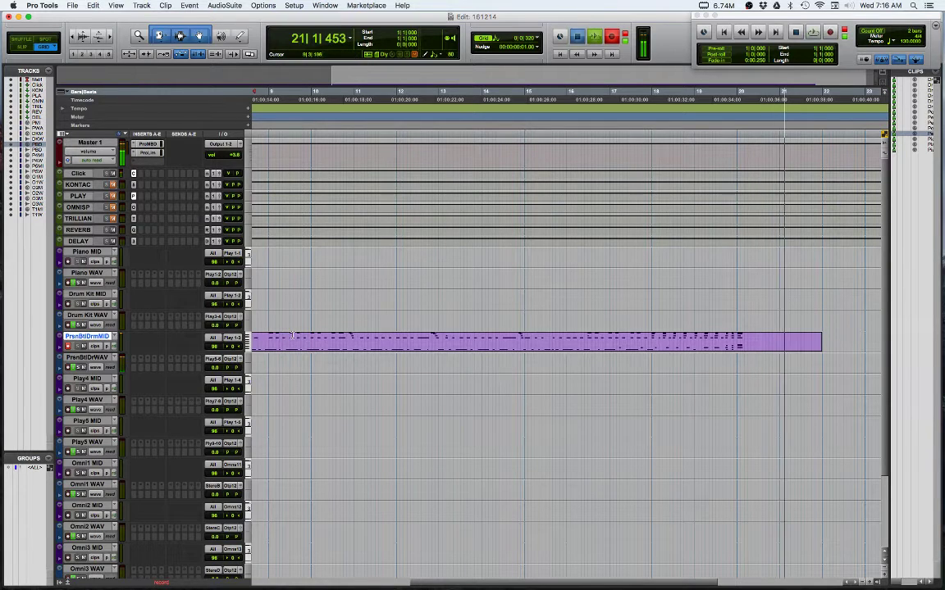
key(space)
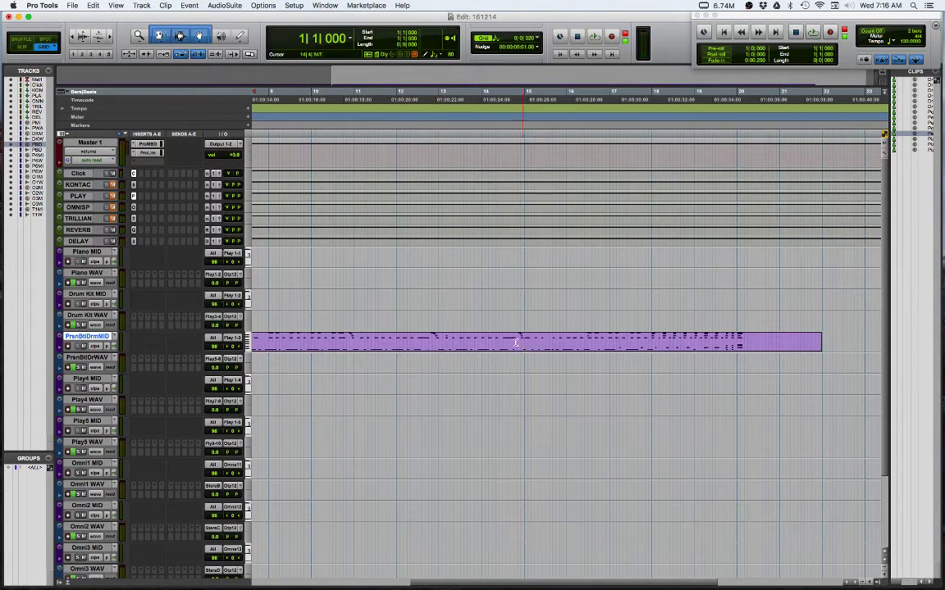
scroll(346, 340, left, 10)
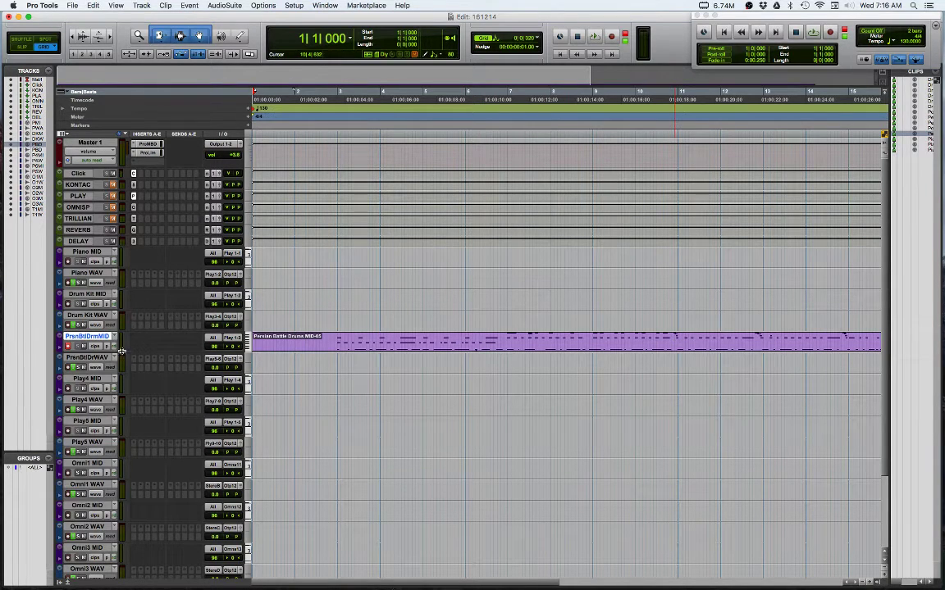
drag(121, 351, 82, 529)
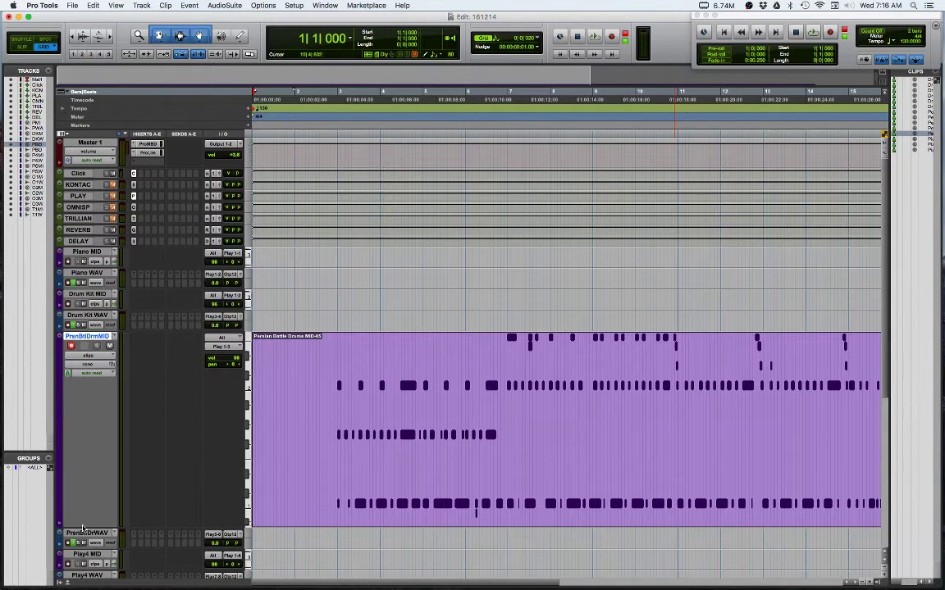
Look at the recorded clip in the MIDI Editor, and highlight its opening notes up to about bar 6 in the Edit window
click(541, 479)
double_click(541, 479)
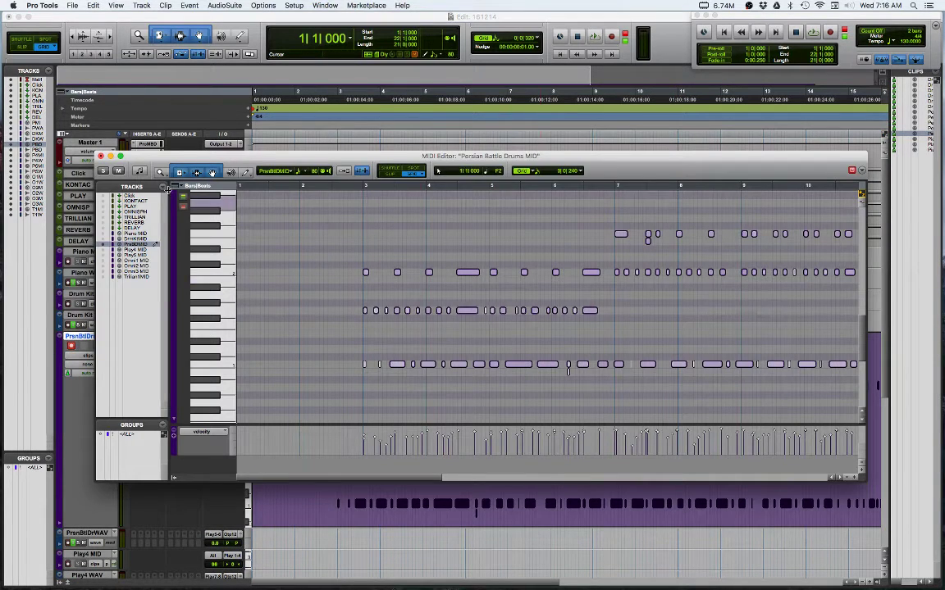
click(100, 155)
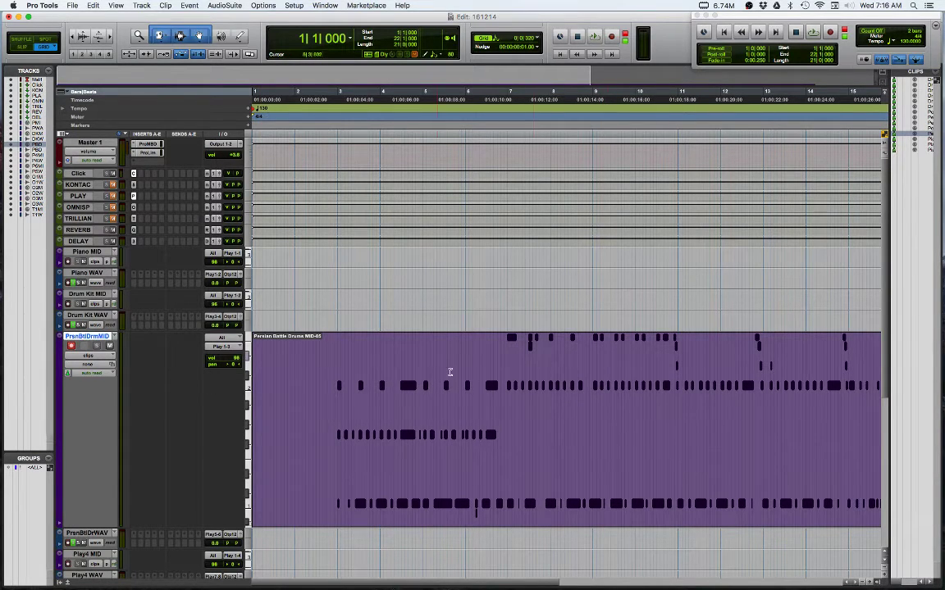
drag(332, 379, 480, 399)
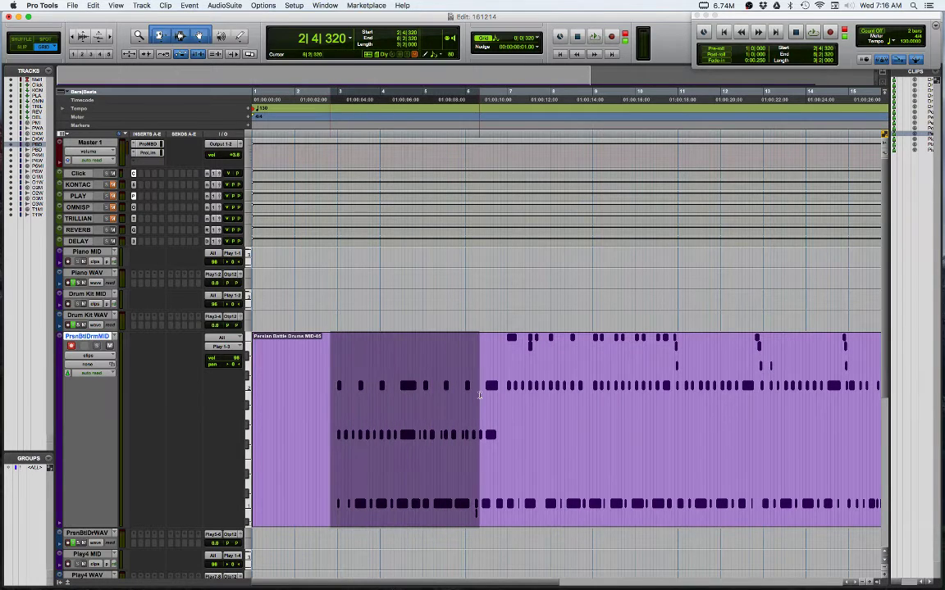
click(329, 374)
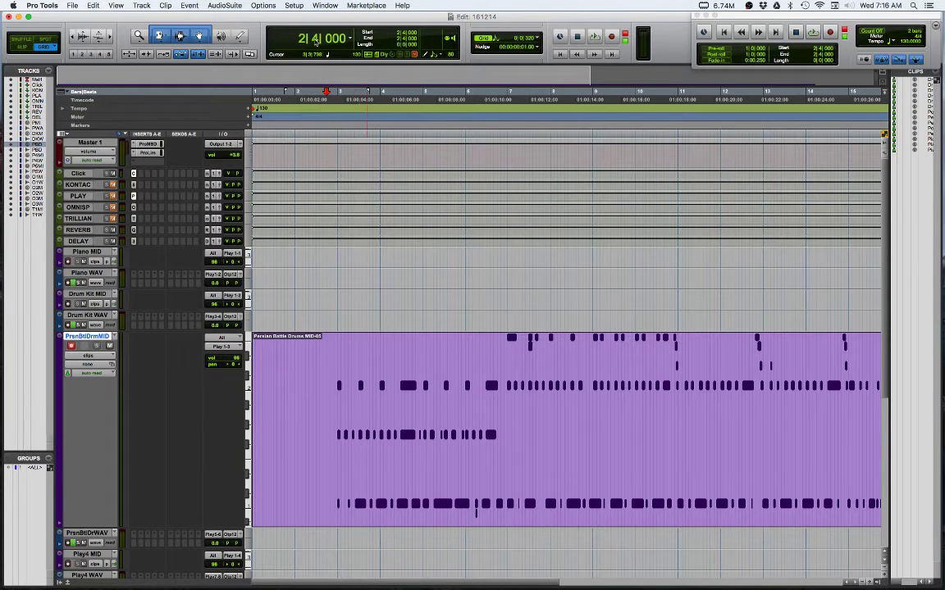
Open the Quantize event operation, place its window above the notes, and select the whole recorded drum clip
click(190, 5)
mouse_move(211, 37)
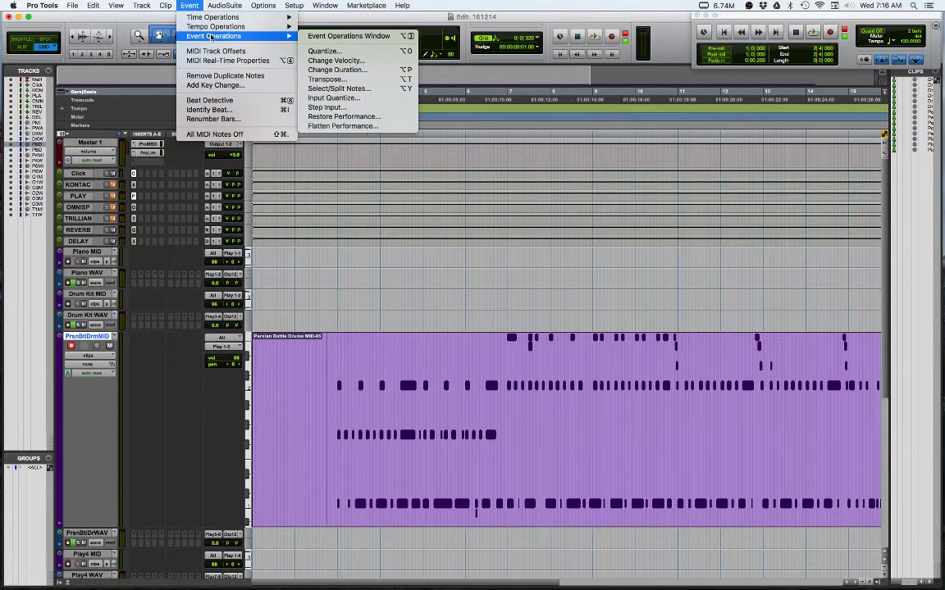
click(324, 51)
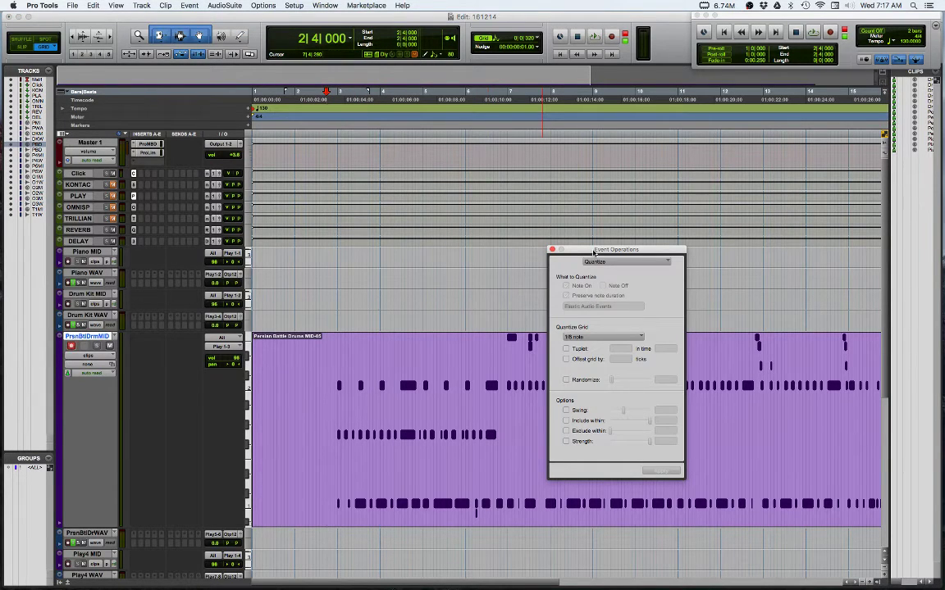
drag(615, 249, 482, 188)
click(508, 201)
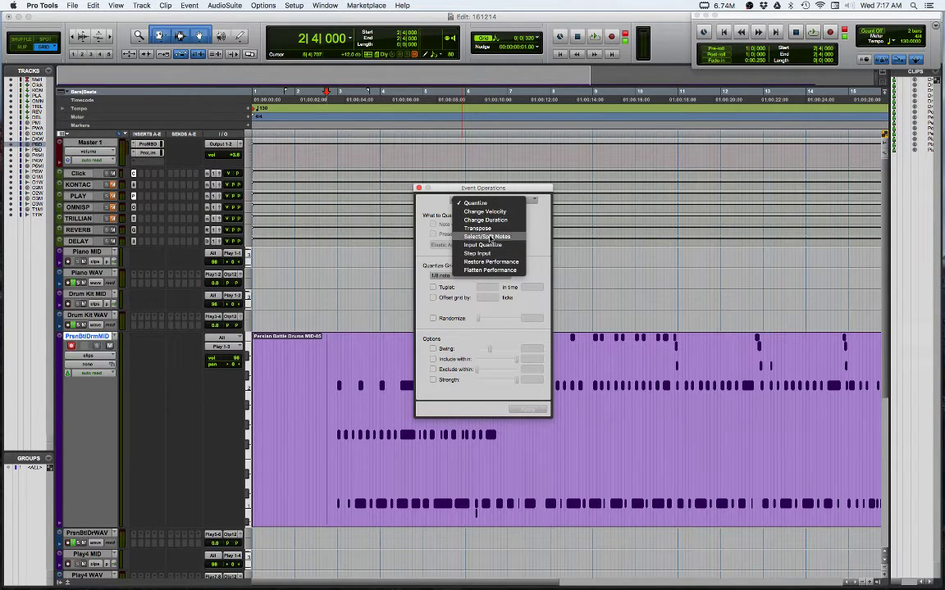
click(440, 202)
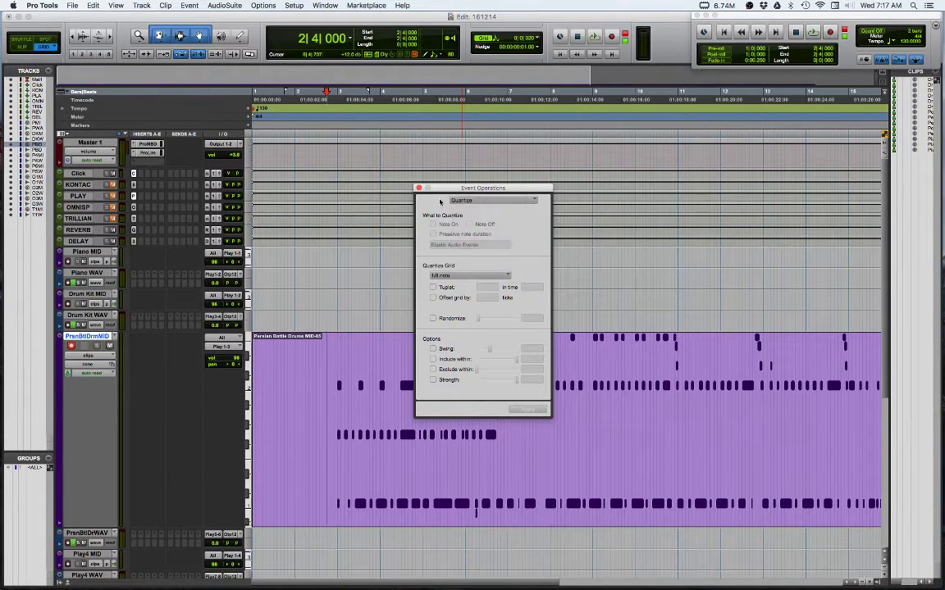
drag(508, 187, 582, 107)
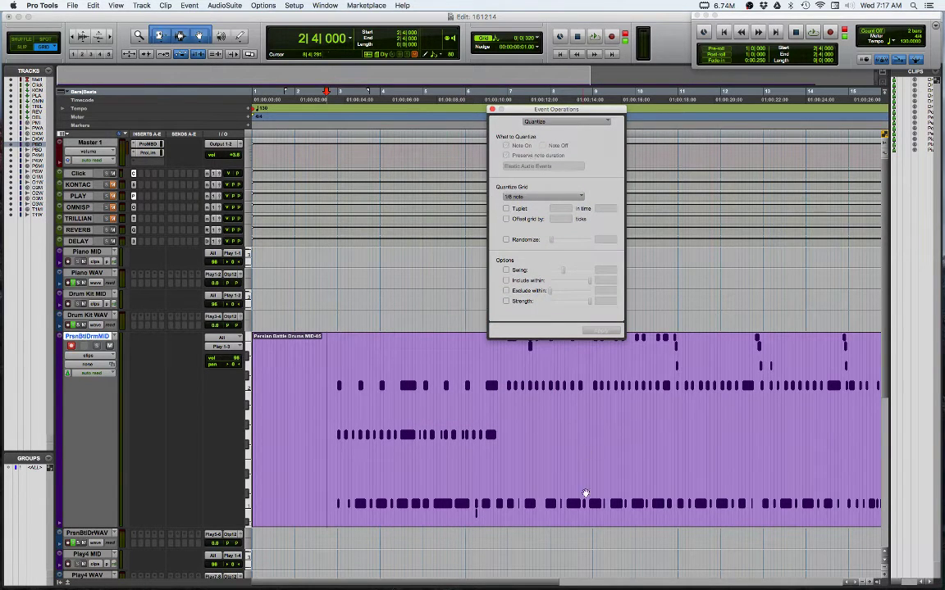
click(590, 493)
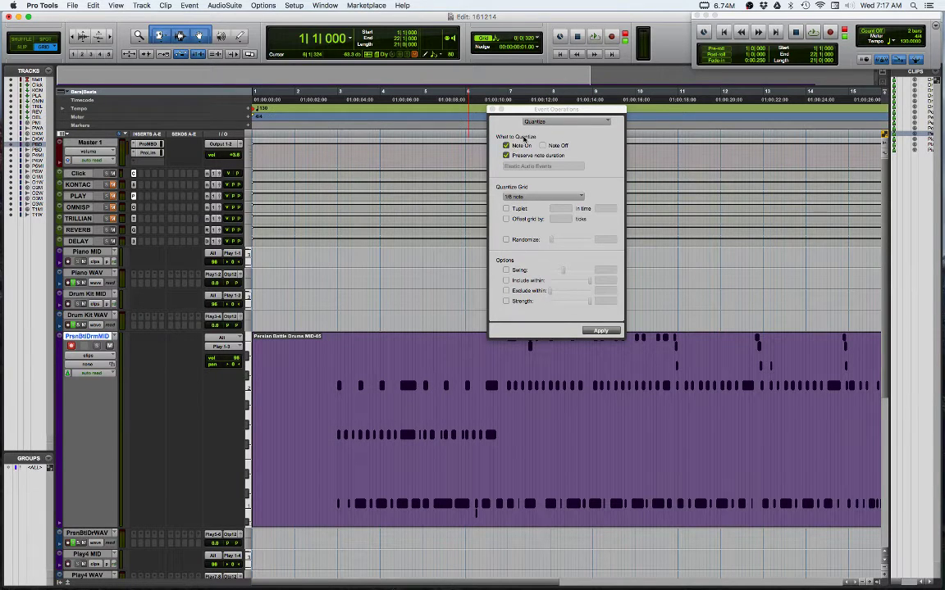
Examine how closely the recorded drum notes line up with the grid lines from bar 3 onward
click(336, 380)
key(t)
key(t)
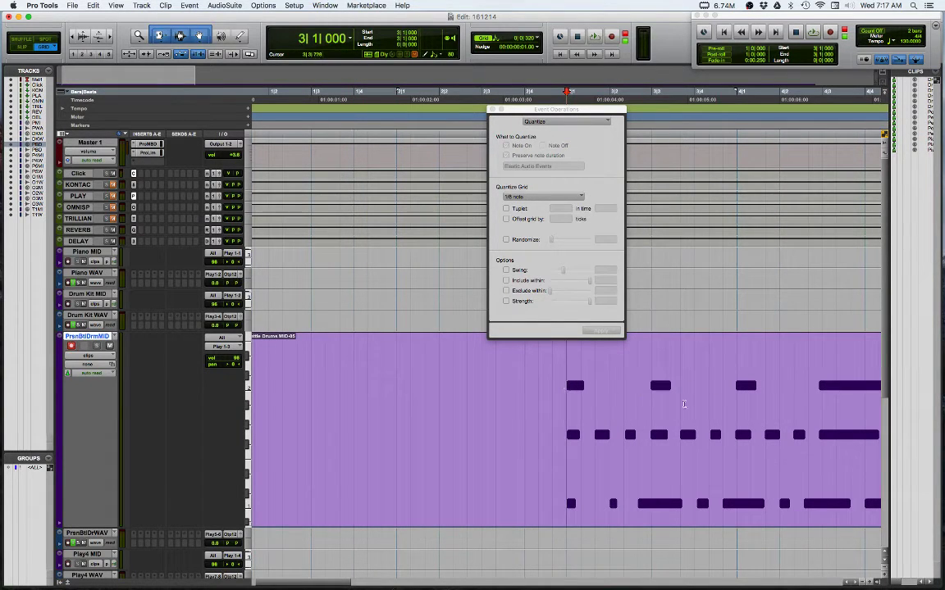
key(t)
key(t)
key(t)
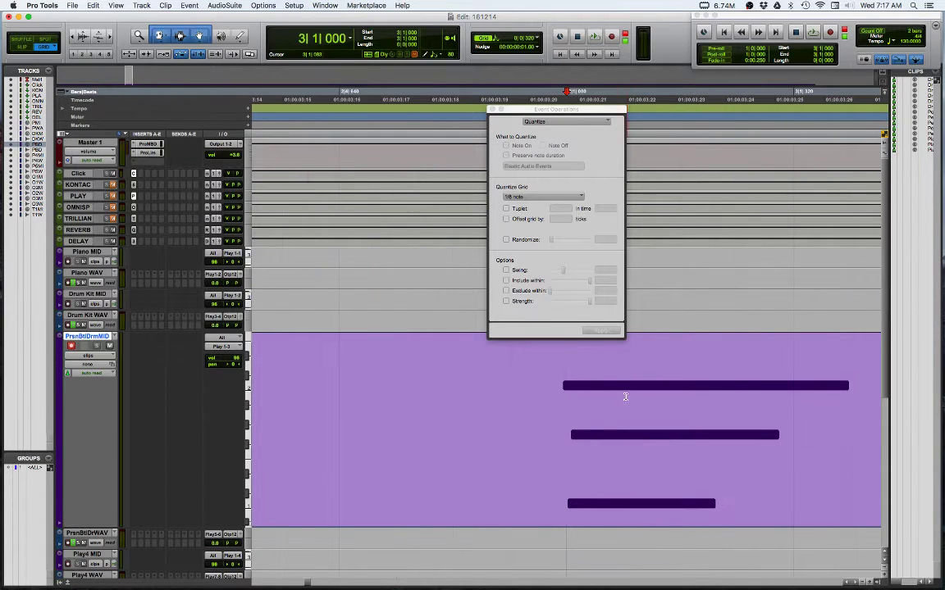
scroll(656, 432, right, 6)
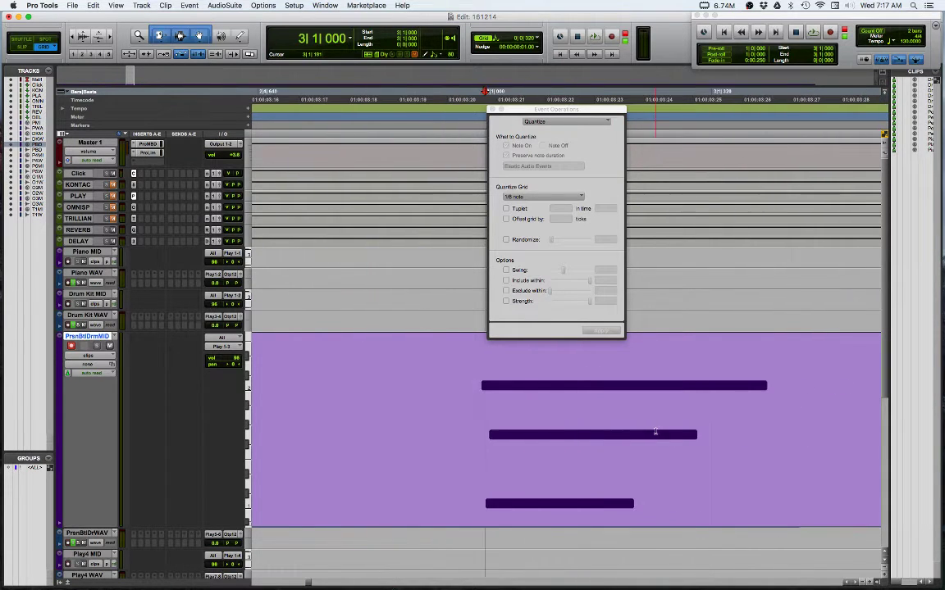
scroll(656, 428, right, 3)
scroll(592, 453, right, 4)
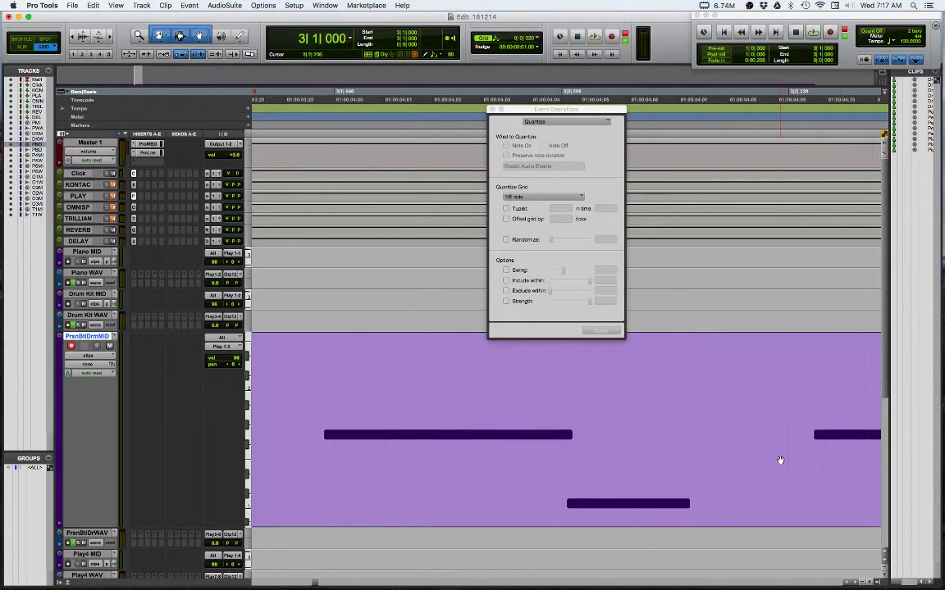
scroll(780, 461, right, 6)
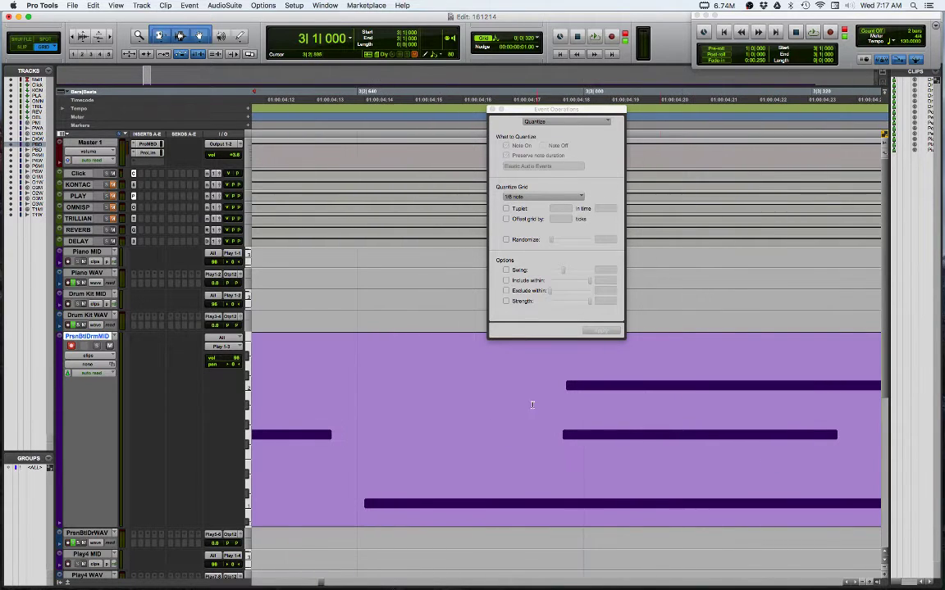
scroll(607, 421, right, 8)
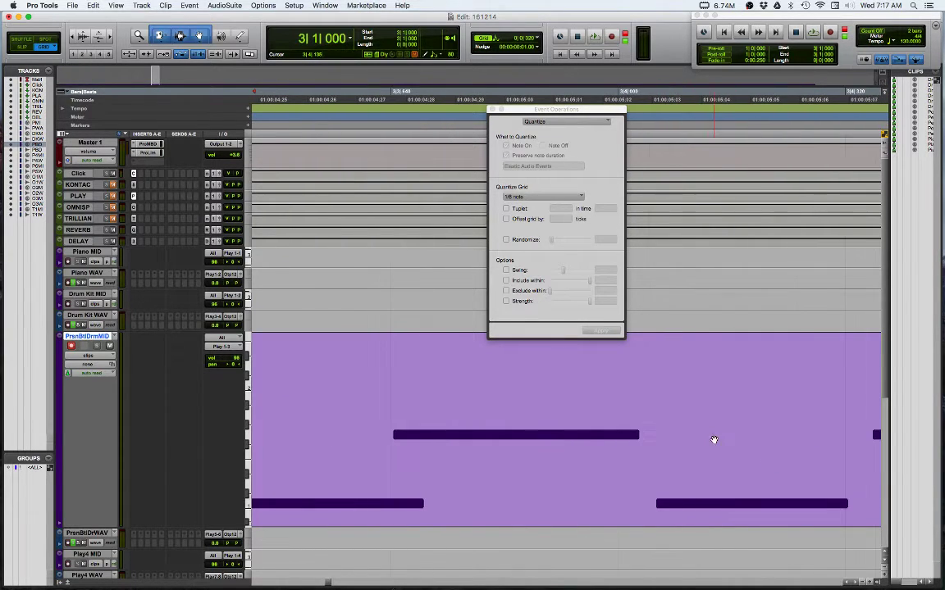
scroll(709, 437, down, 10)
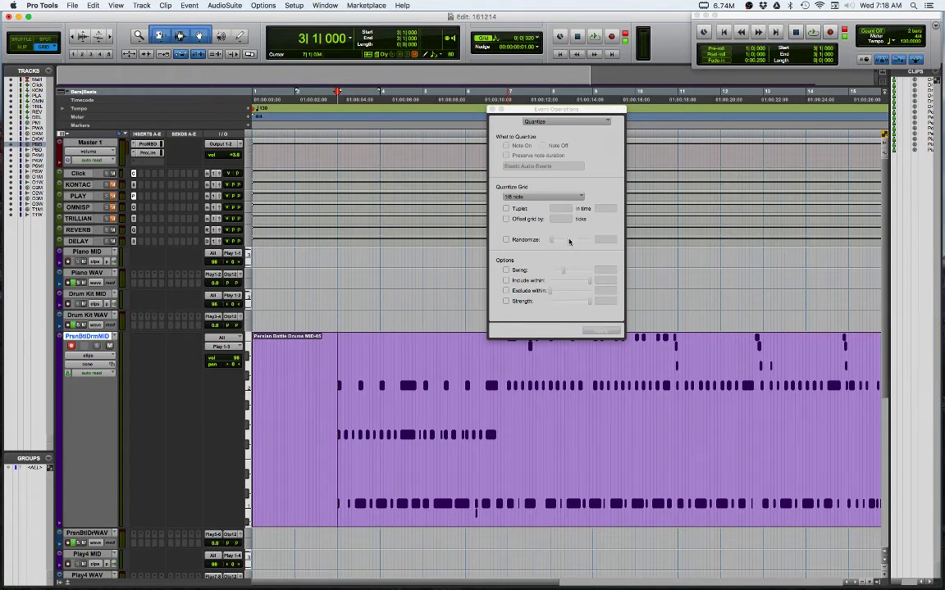
Try out the Randomize option of the Quantize operation with a raised amount, and disable it again
click(506, 239)
mouse_move(546, 241)
mouse_down()
mouse_move(579, 241)
mouse_move(559, 241)
mouse_up()
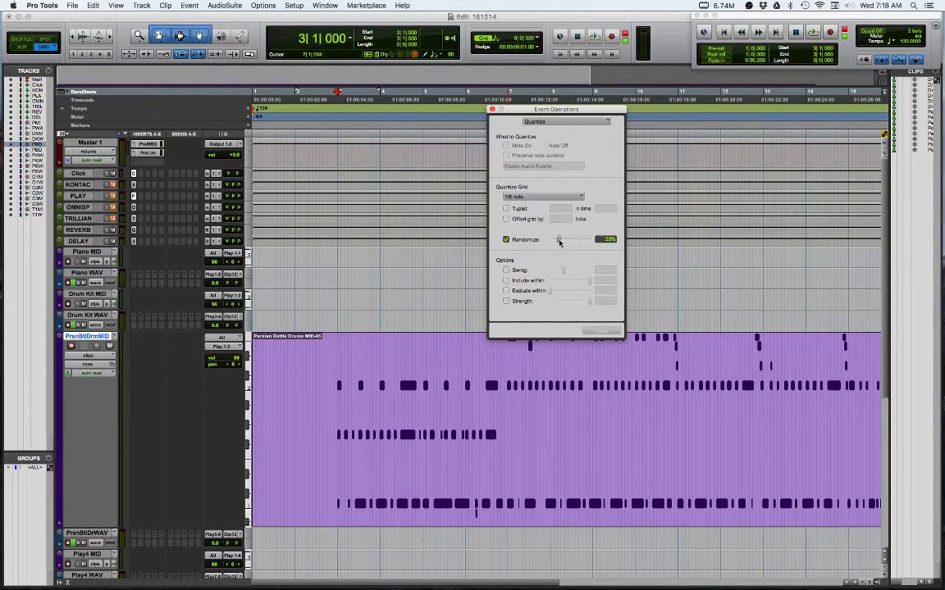
click(506, 240)
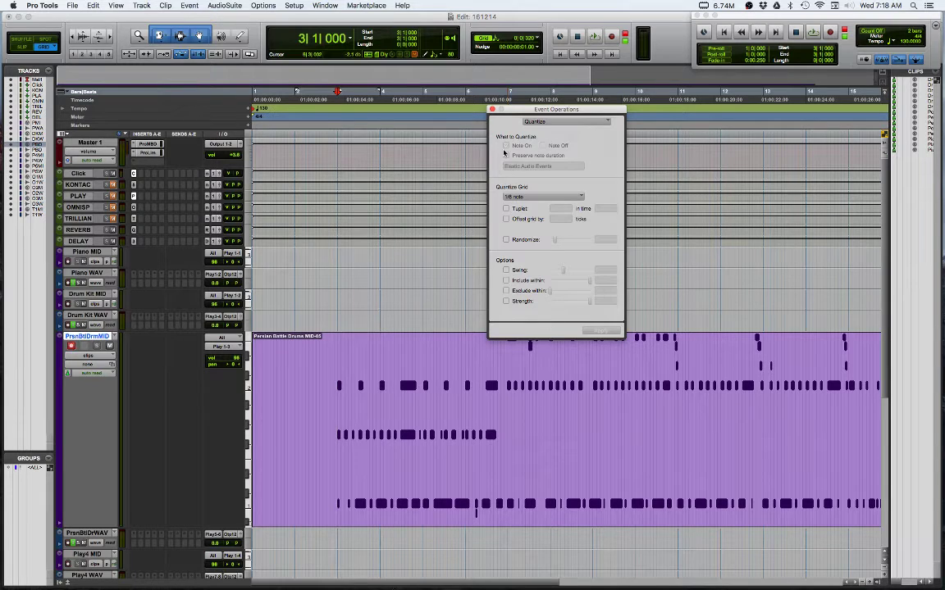
Select the whole drum clip, try quantizing Note Off along with Note On, and disable Note Off again
click(342, 384)
key(t)
key(t)
key(t)
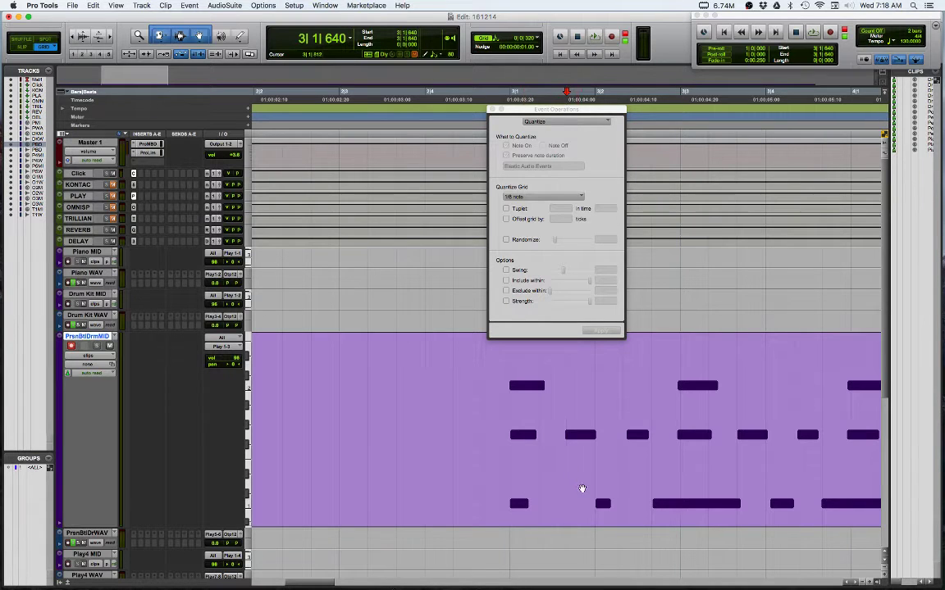
double_click(582, 490)
click(542, 145)
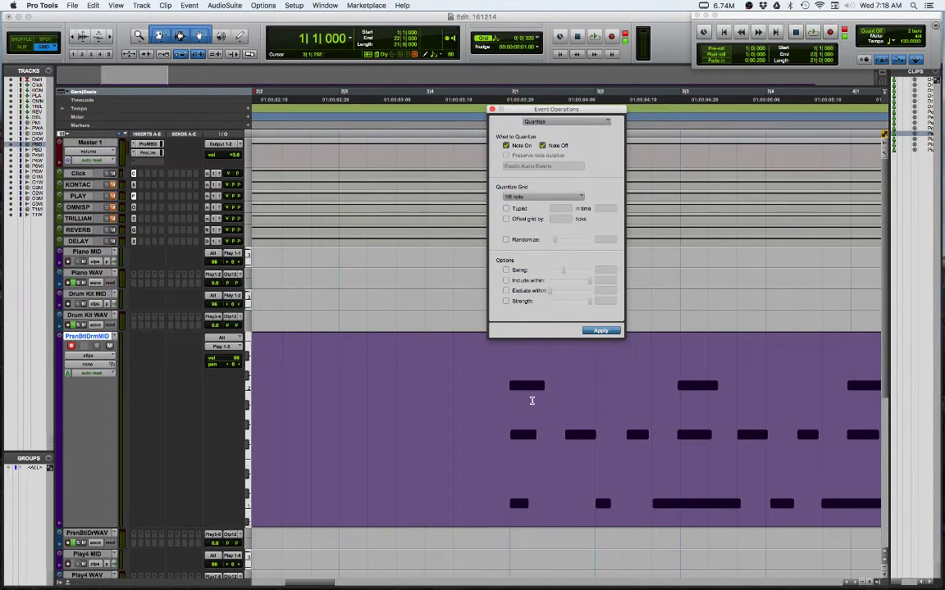
click(542, 146)
Move the Event Operations window clear of the drum clip, and place the edit cursor at 3|2|000
drag(602, 109, 651, 72)
click(588, 363)
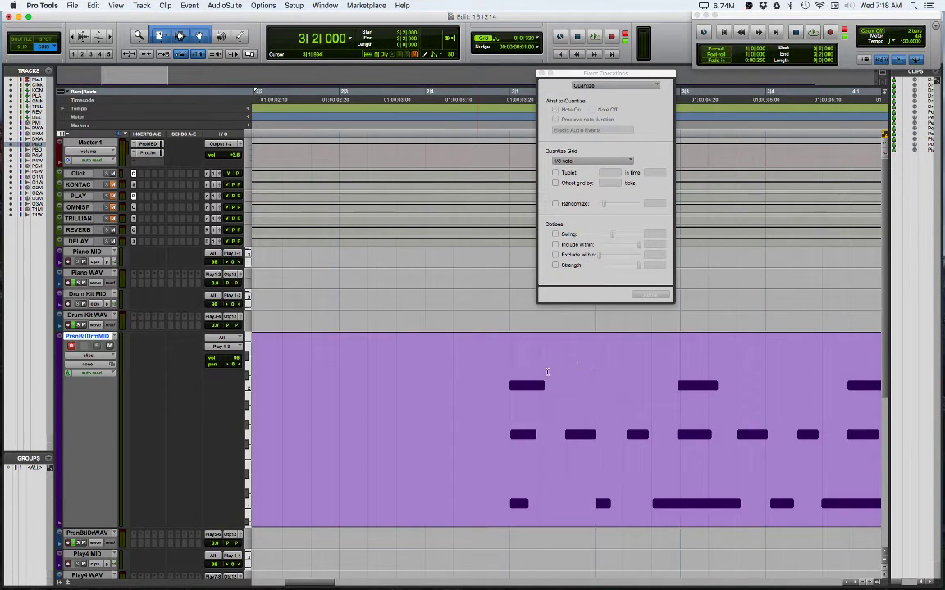
key(r)
key(r)
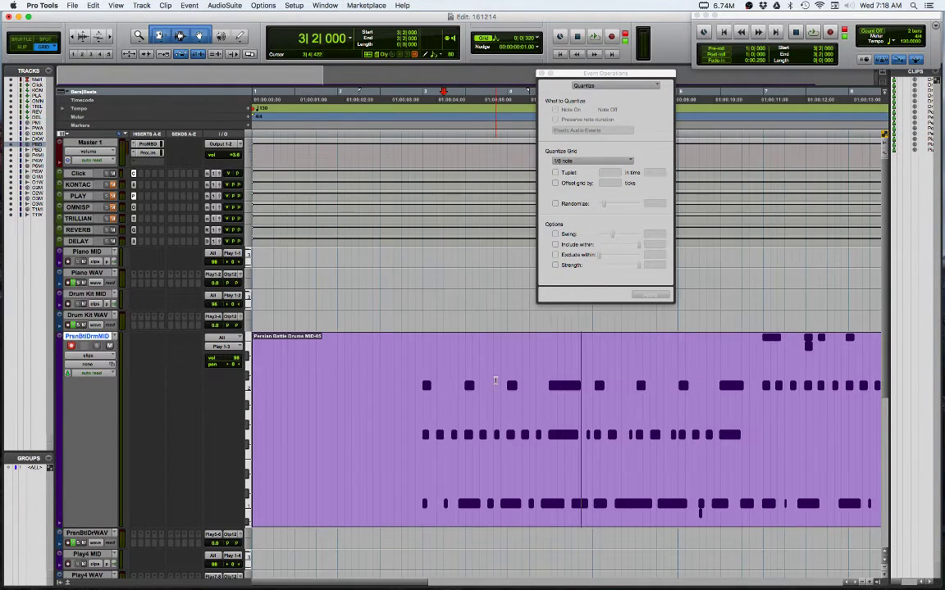
Select the drum clip range from 2|3|640 to 6|4|000 and set the quantize grid to 1/8 note triplet
drag(395, 365, 741, 393)
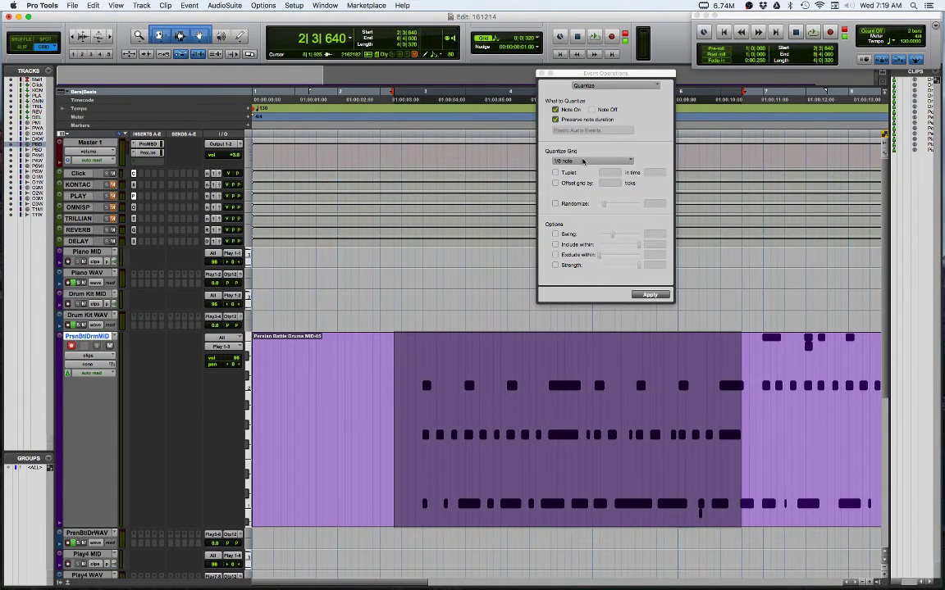
click(583, 162)
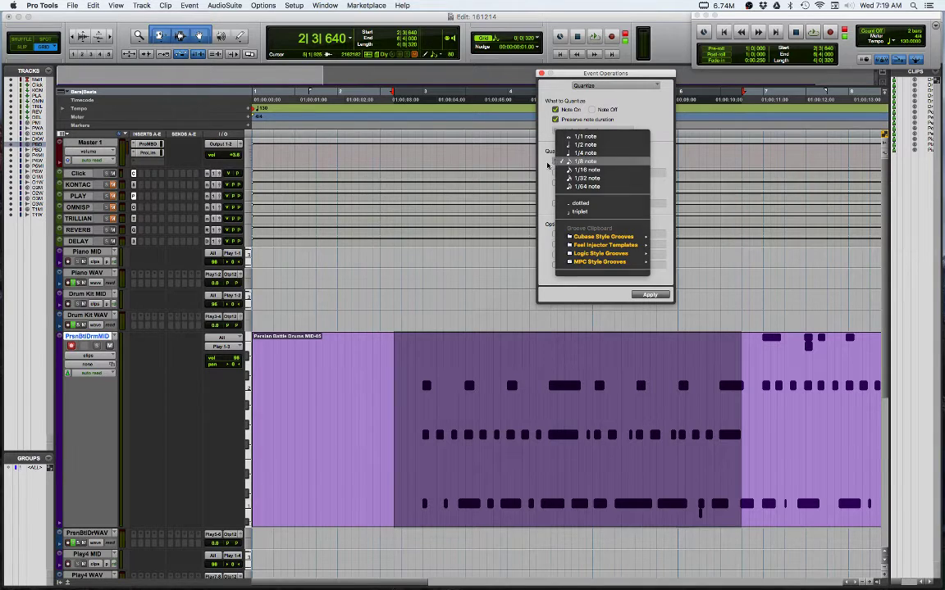
click(547, 166)
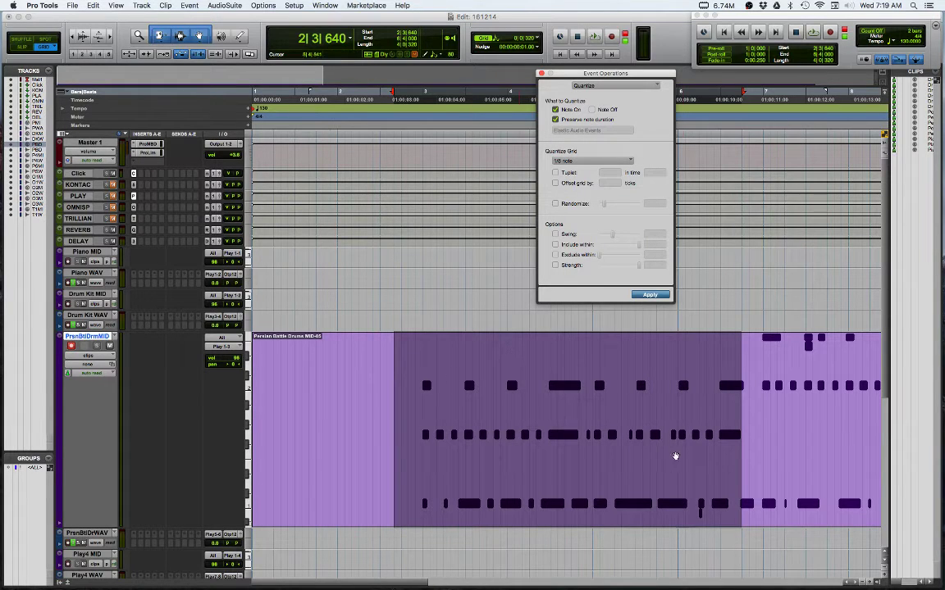
click(578, 162)
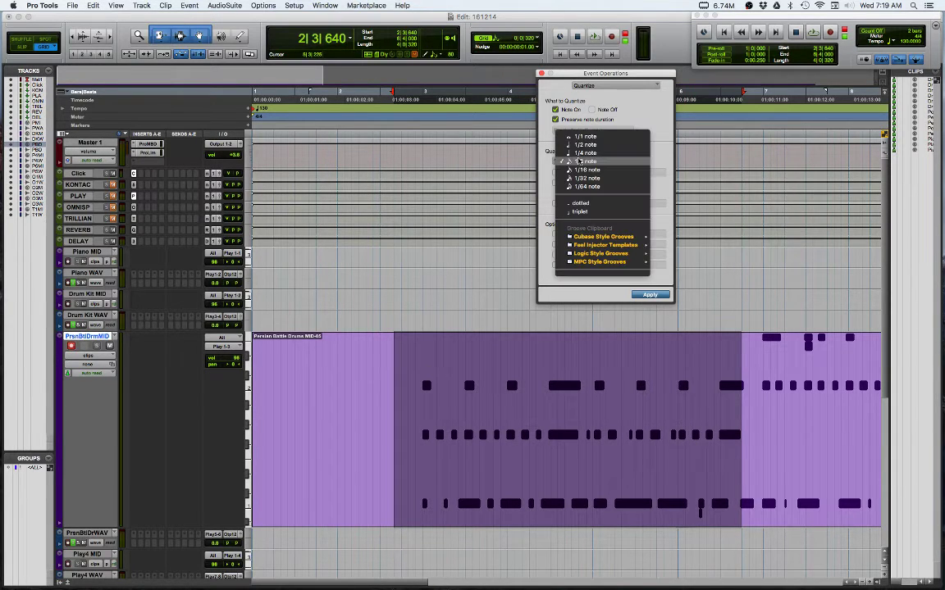
click(580, 211)
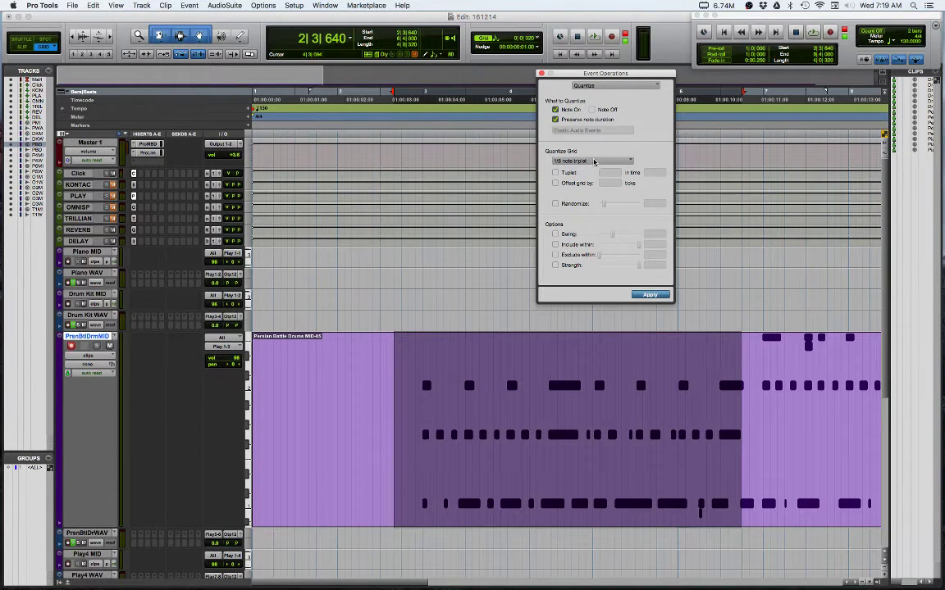
click(592, 162)
click(554, 182)
click(574, 161)
click(494, 171)
Quantize the selected range to the triplet grid and play it back from 2|4|640
click(652, 295)
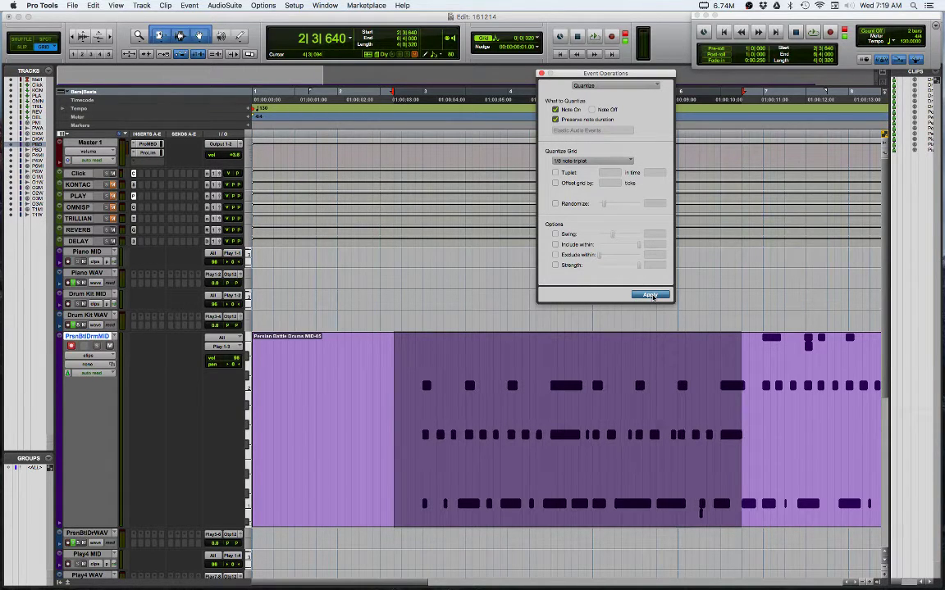
click(648, 294)
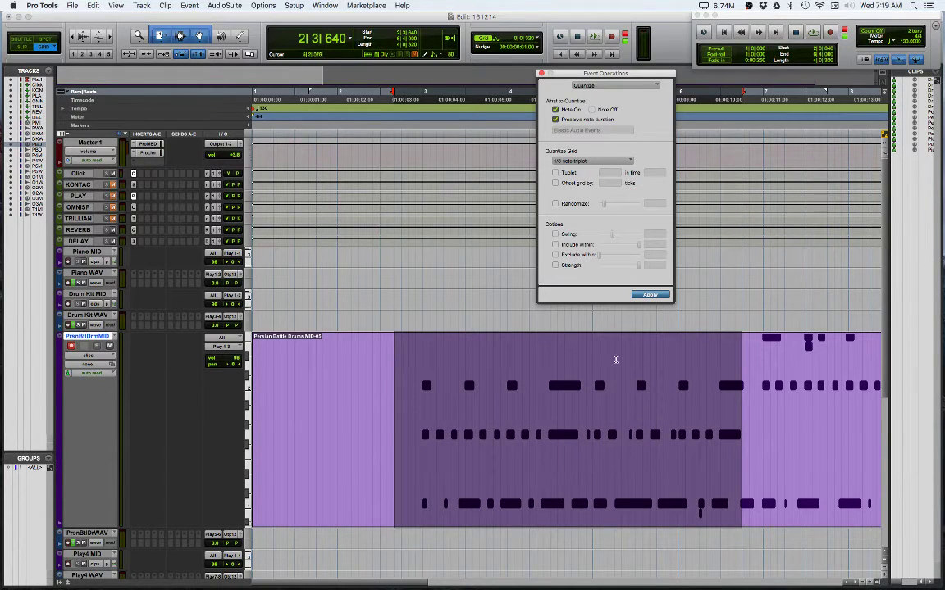
click(648, 295)
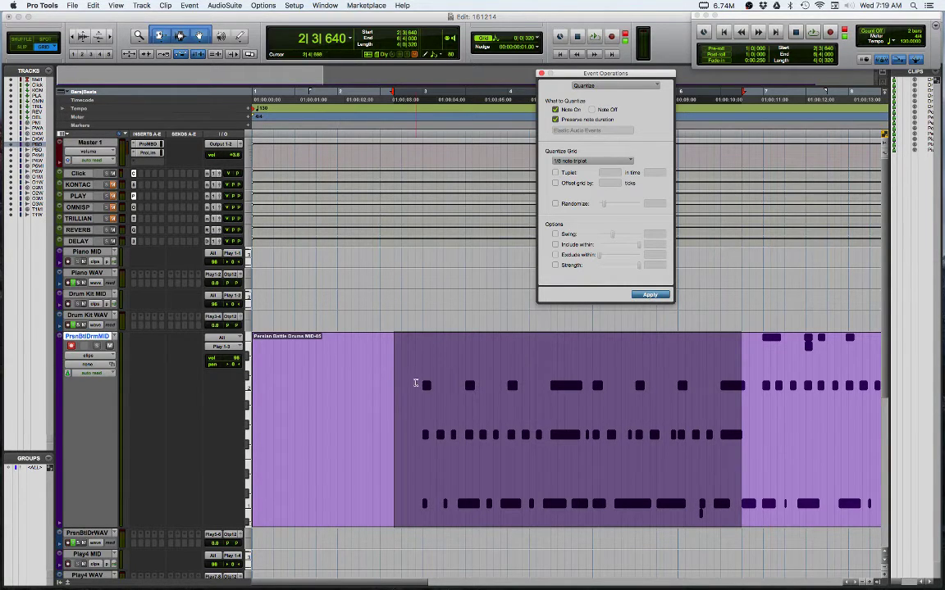
click(415, 371)
key(space)
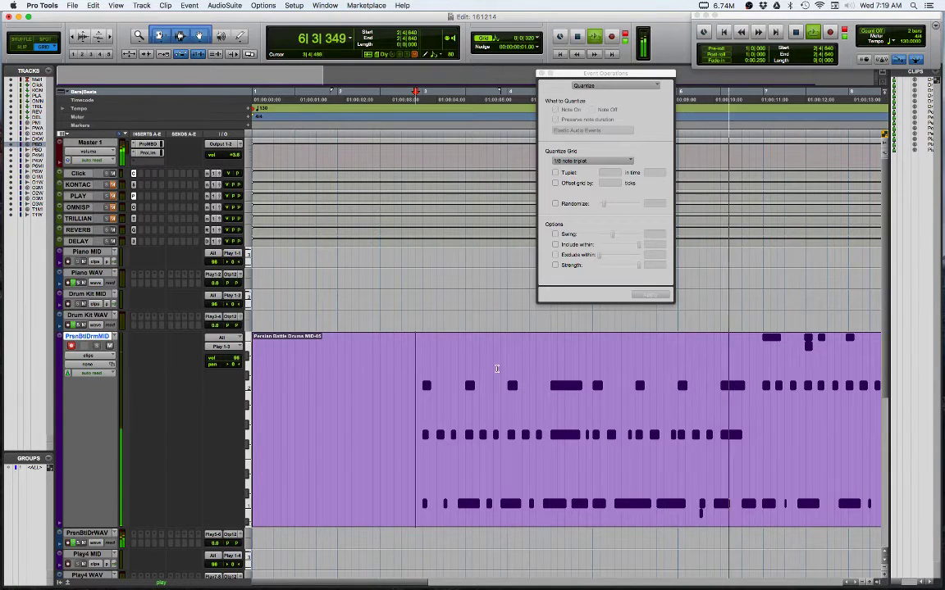
key(space)
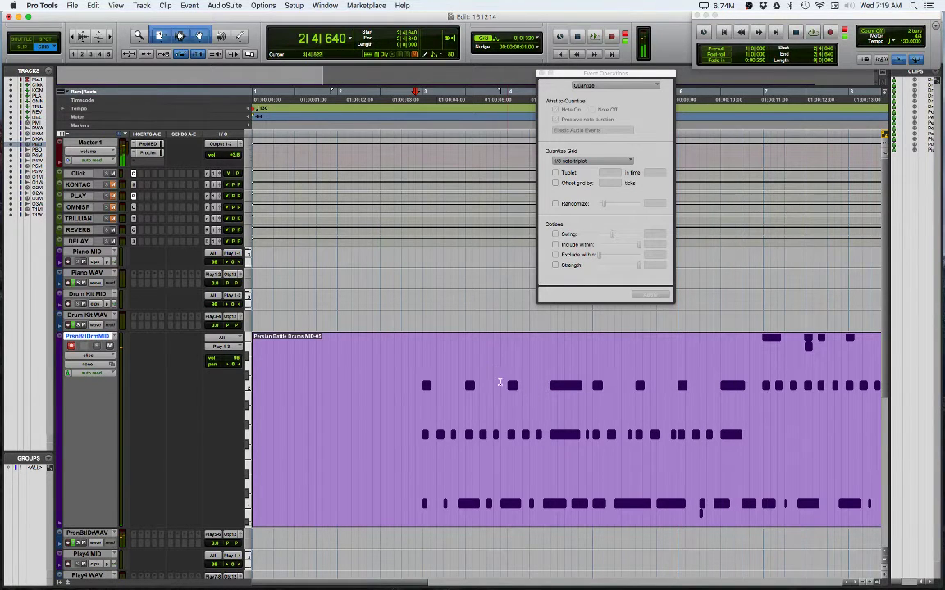
Place the edit cursor at 7|1|000 and switch the Persian drum MIDI track from clips view to notes view
click(762, 369)
key(t)
key(t)
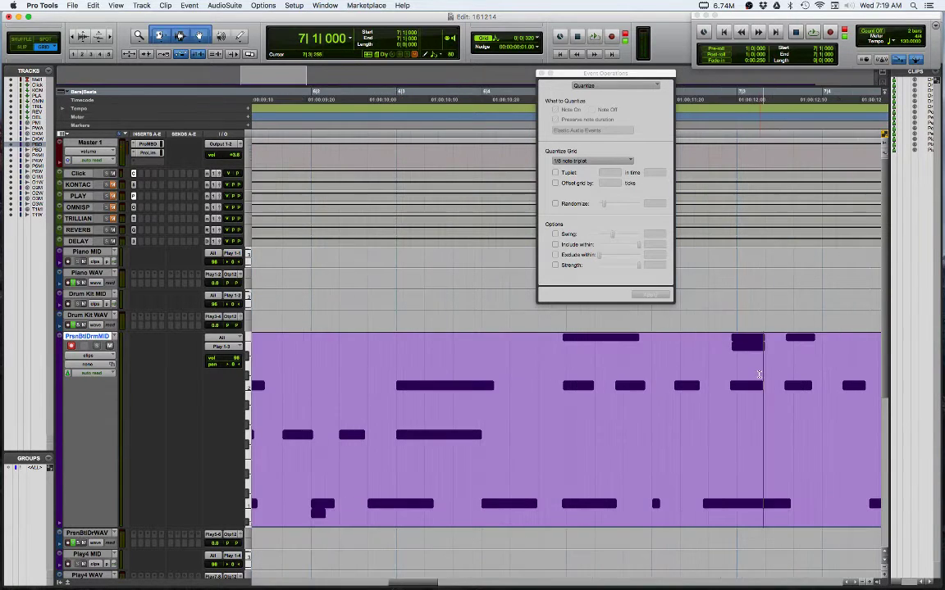
key(r)
key(r)
key(r)
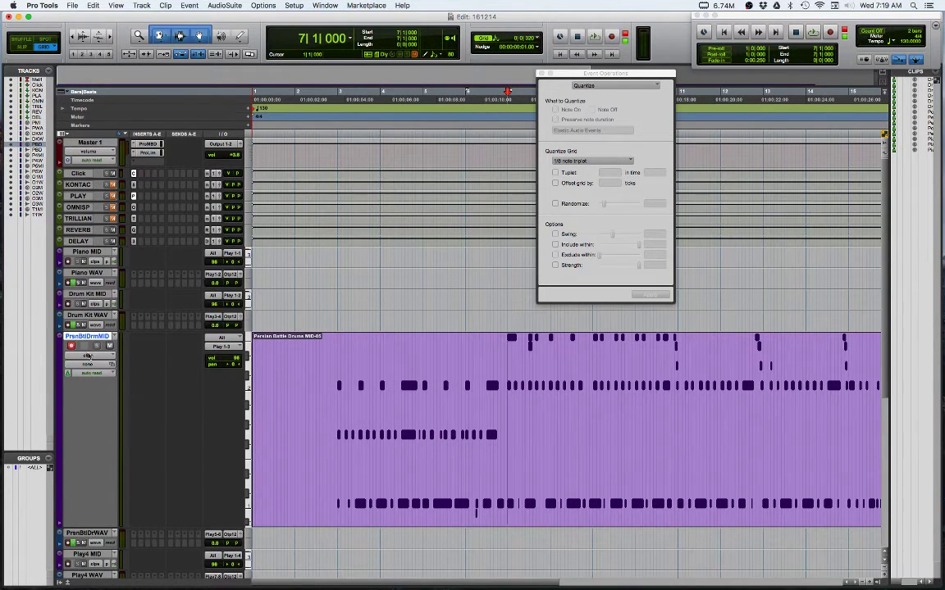
click(87, 356)
click(89, 365)
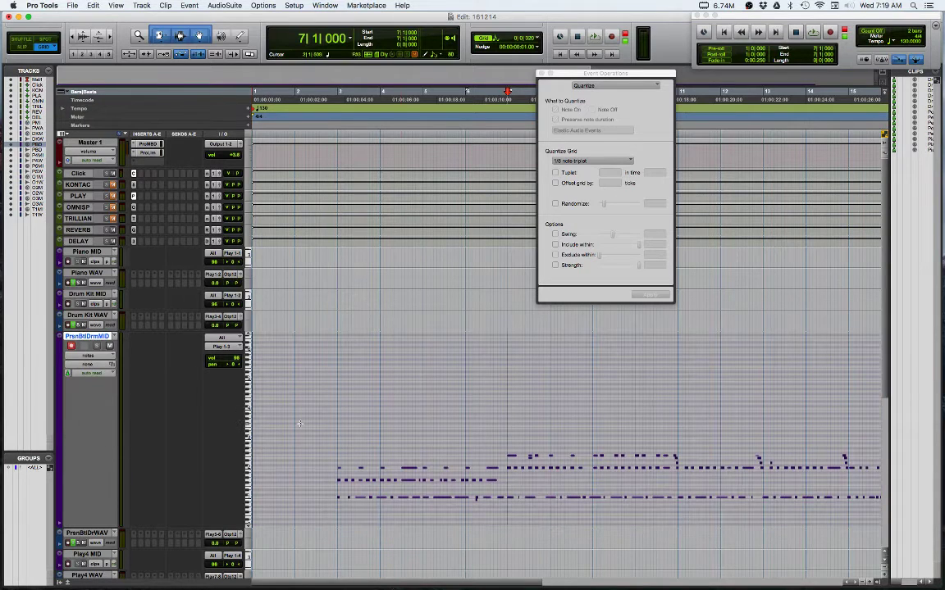
Try quantizing only the highest drum notes from bar 7 into bar 10, leaving the lower rows unselected
click(495, 451)
drag(495, 451, 668, 459)
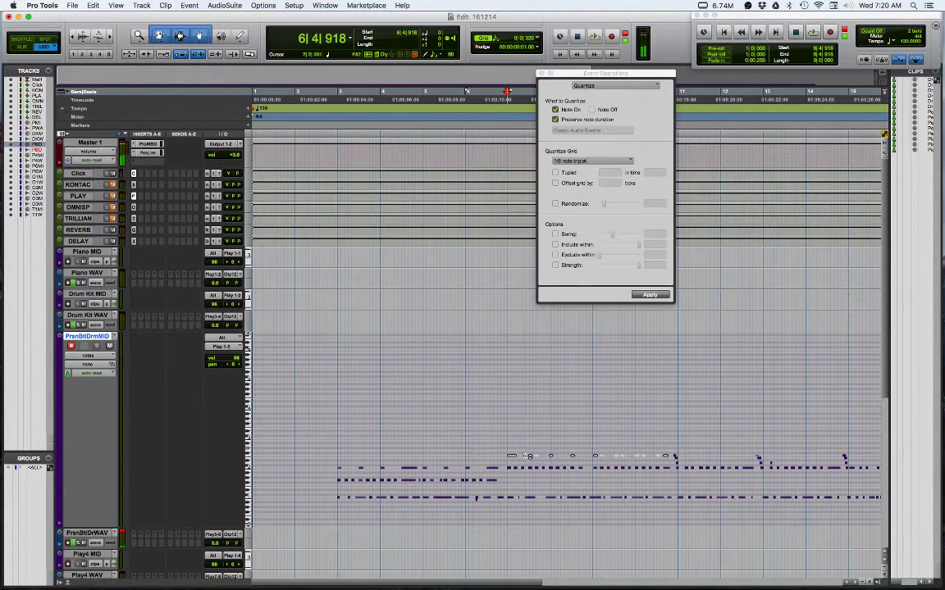
click(534, 388)
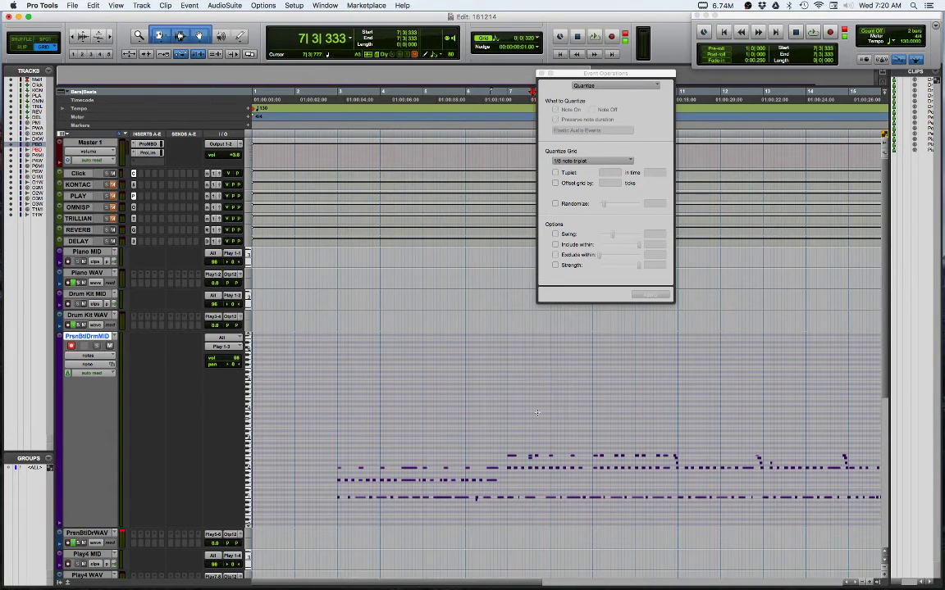
drag(495, 440, 651, 461)
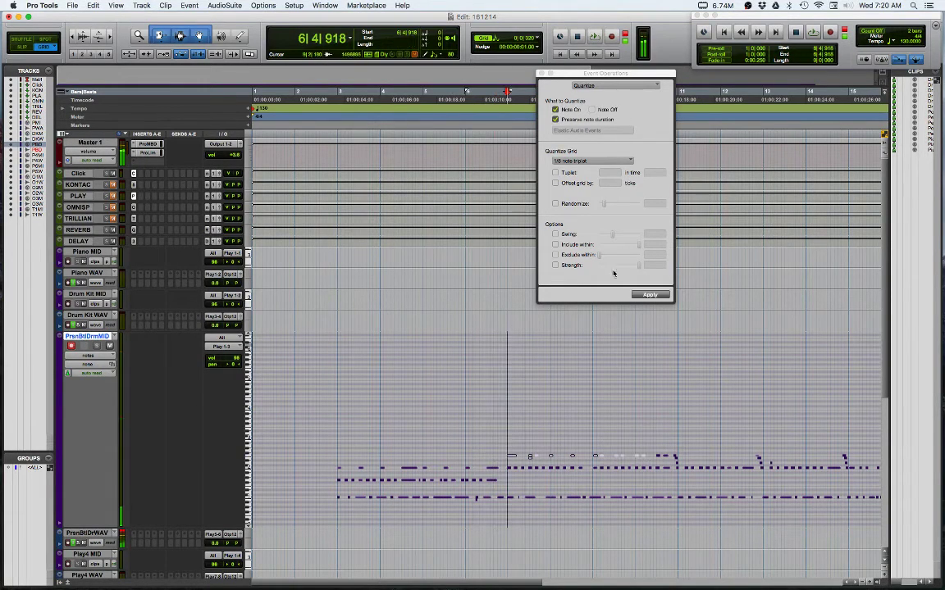
click(648, 297)
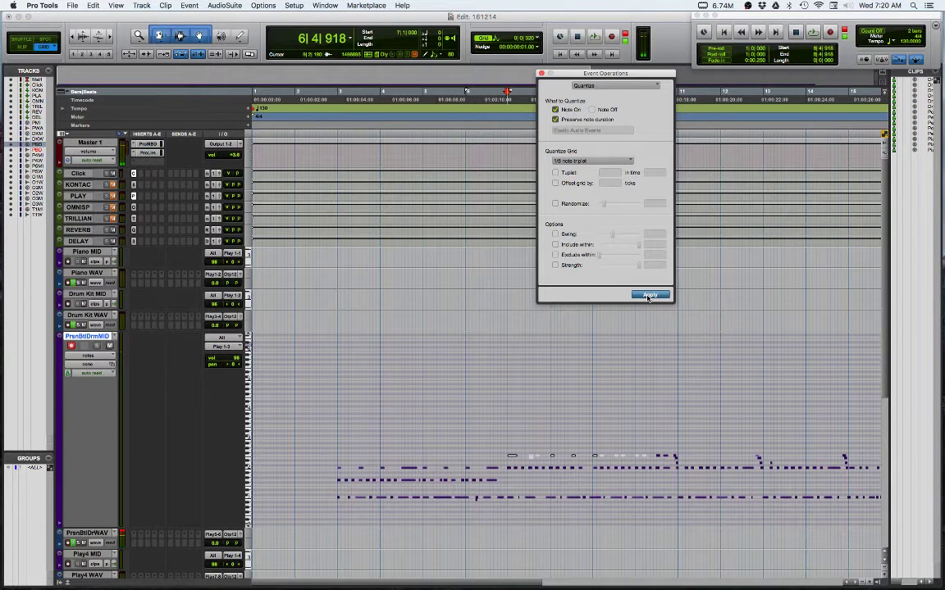
Try quantizing just the first high note at bar 7, and a hand-picked set of notes in the same row
click(509, 459)
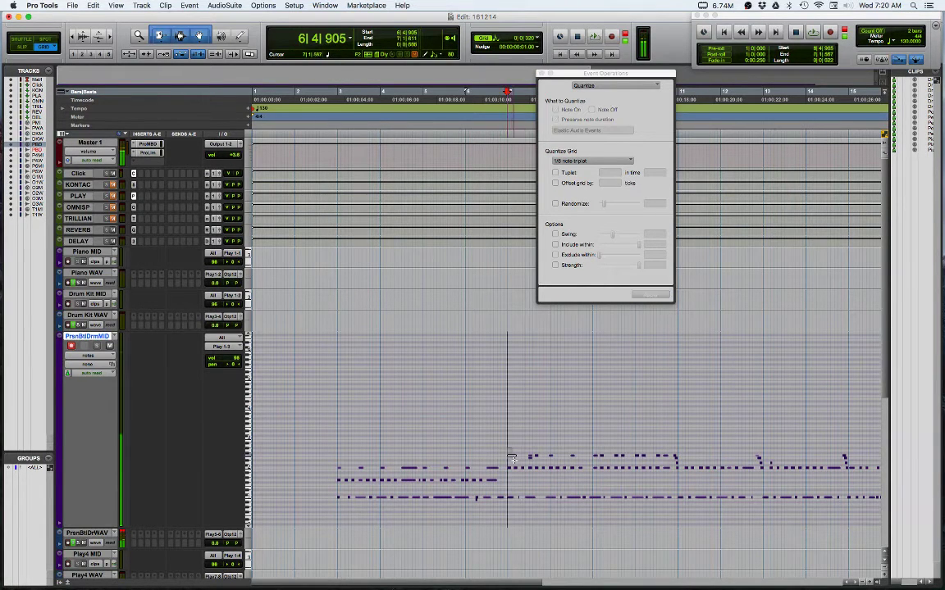
click(645, 293)
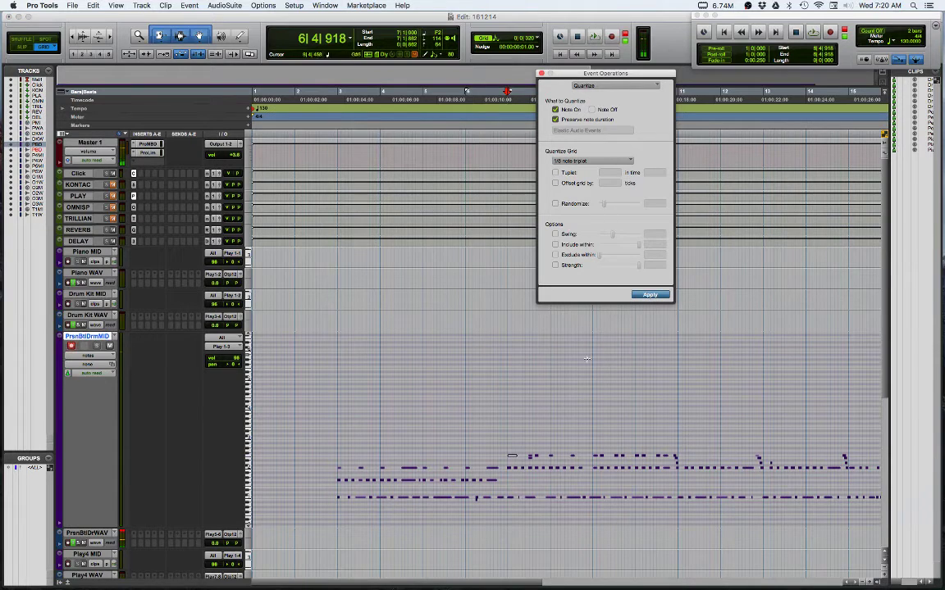
click(504, 470)
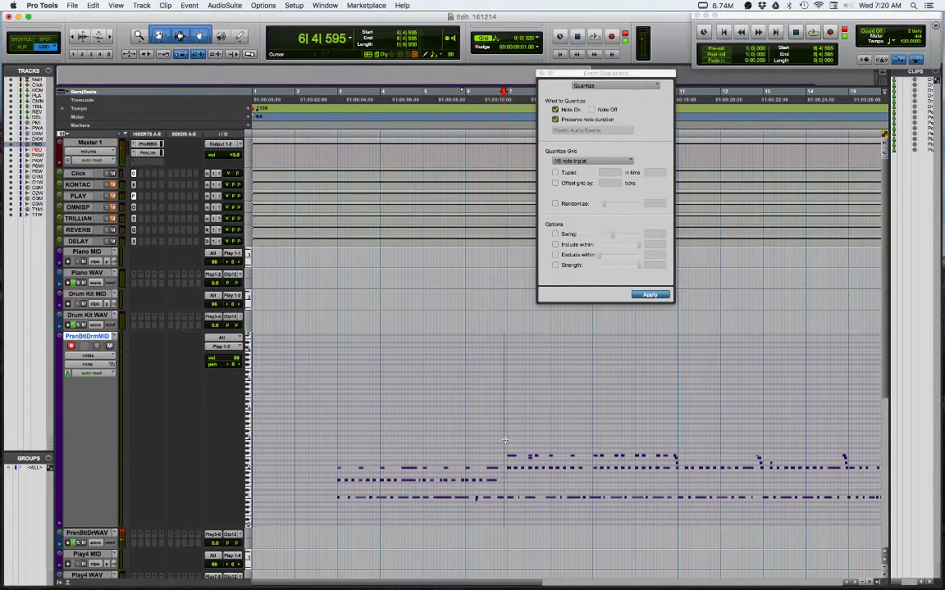
click(509, 456)
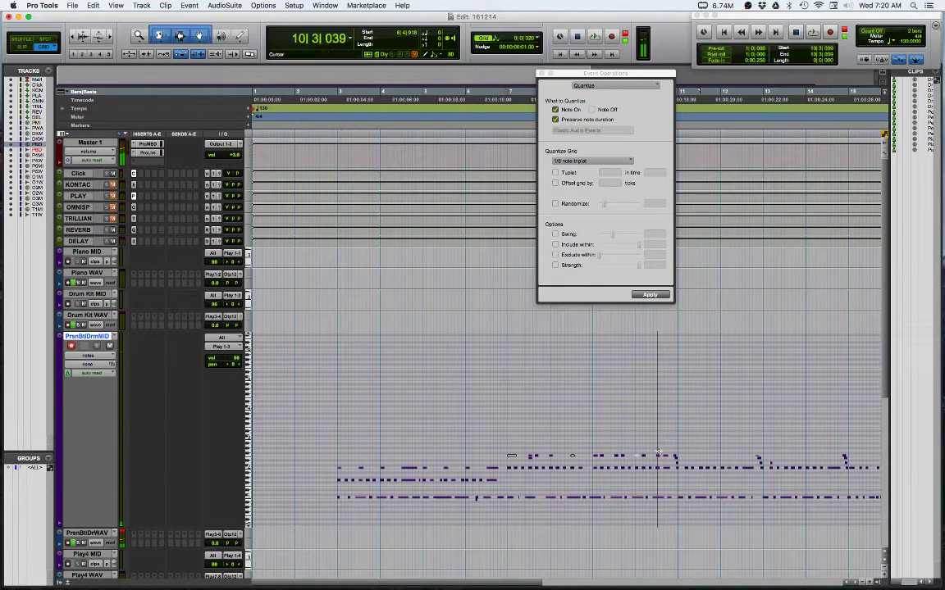
click(662, 297)
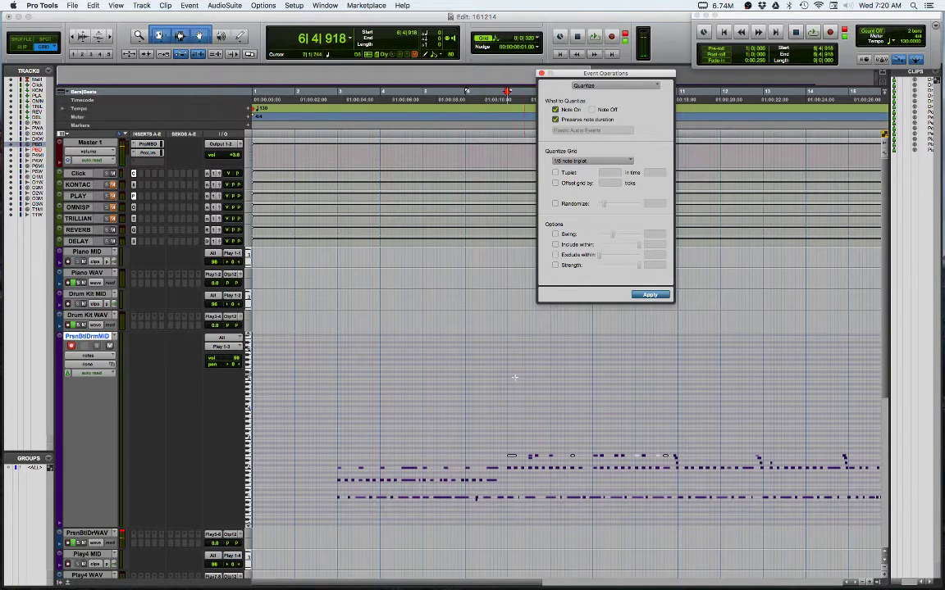
click(520, 403)
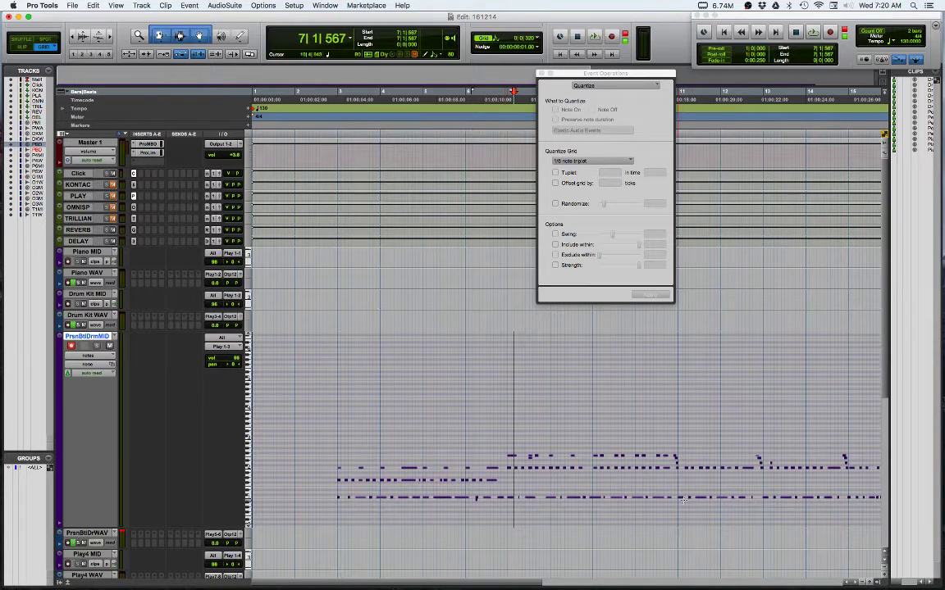
Select the notes of every row in bars 7 to 10, excluding the closing fill, and quantize them to the 1/8 note triplet grid
drag(502, 449, 670, 463)
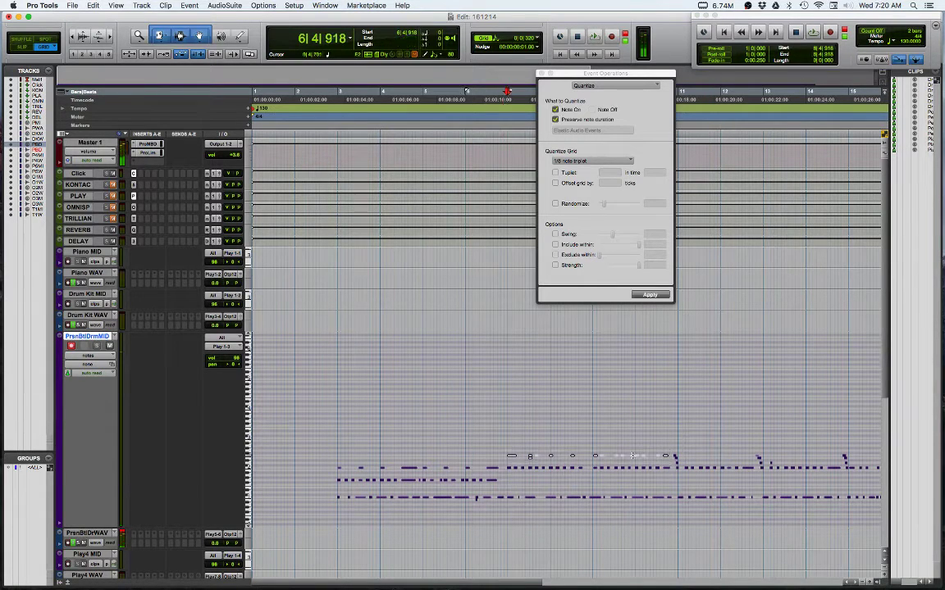
click(651, 292)
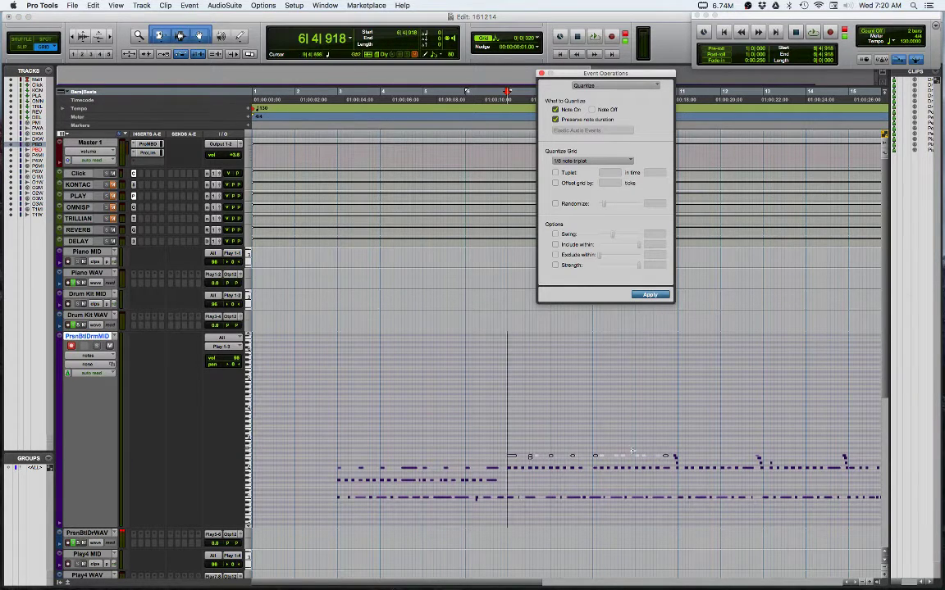
drag(671, 444, 509, 507)
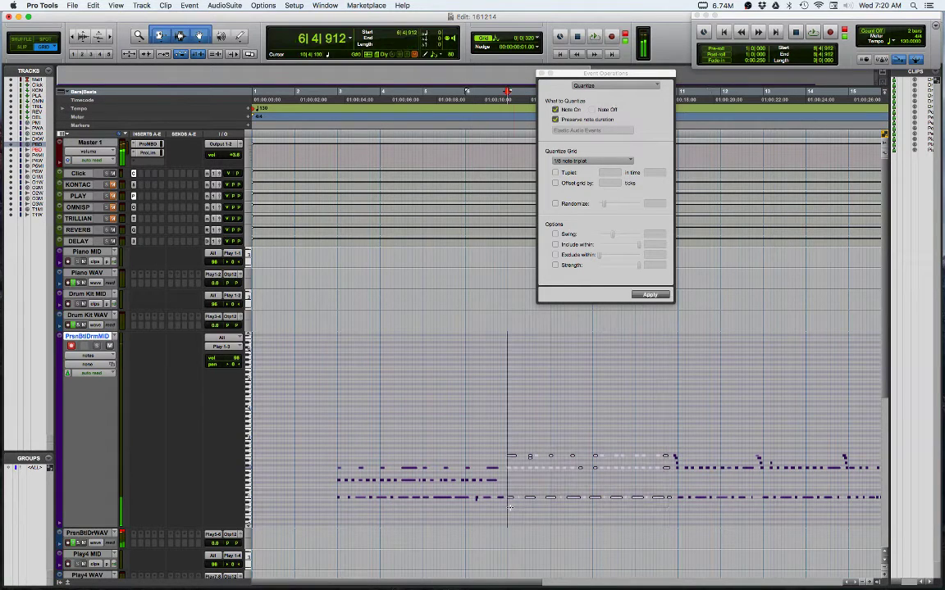
click(650, 295)
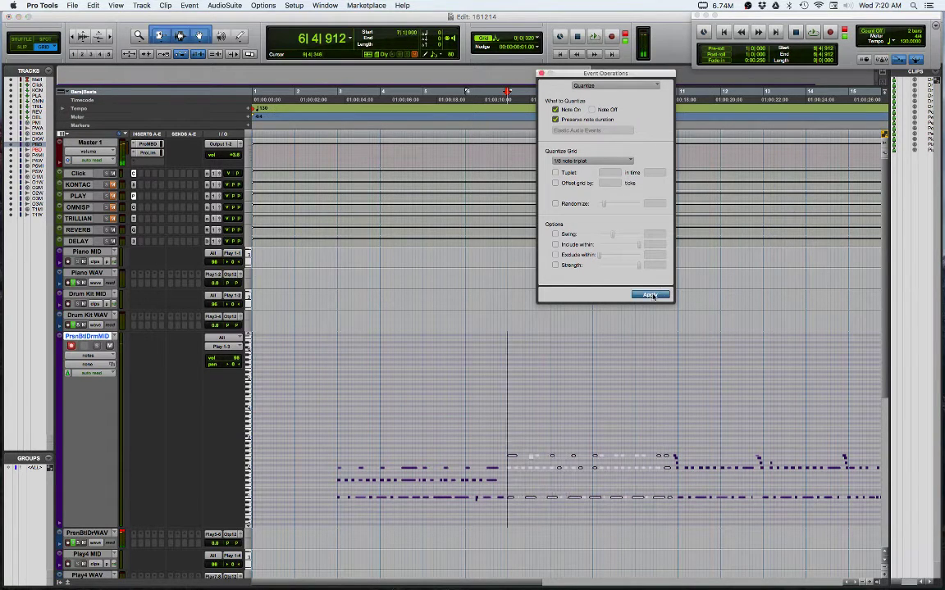
Examine the fast drum fill just before bar 11 up close and audition it from 10|4|372
click(673, 419)
click(675, 420)
key(t)
key(t)
key(t)
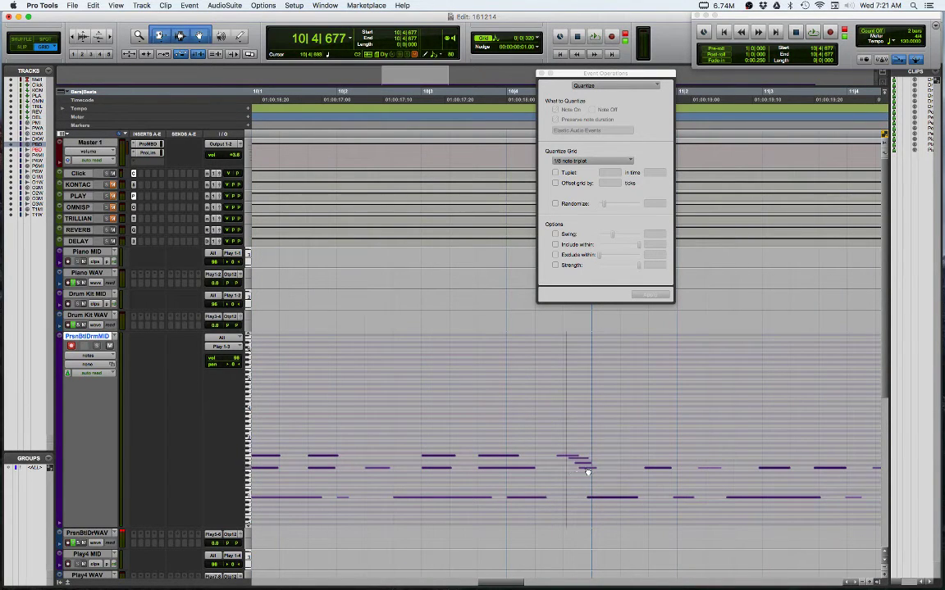
click(548, 434)
key(space)
key(space)
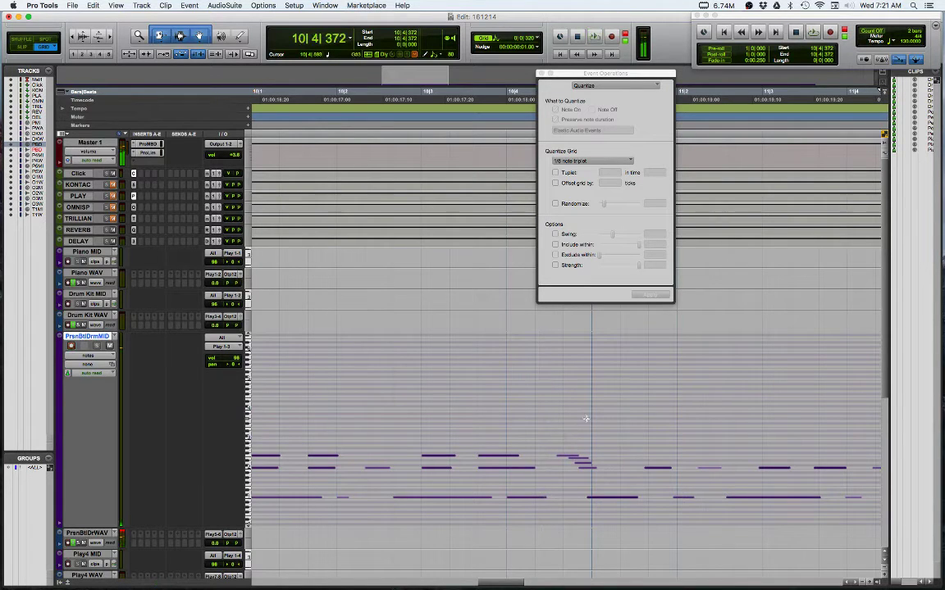
key(t)
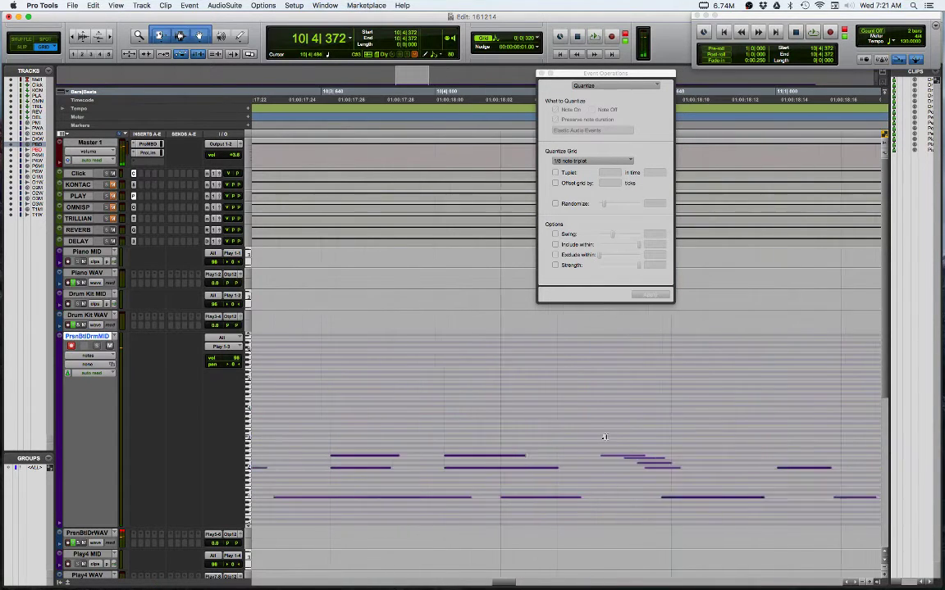
key(r)
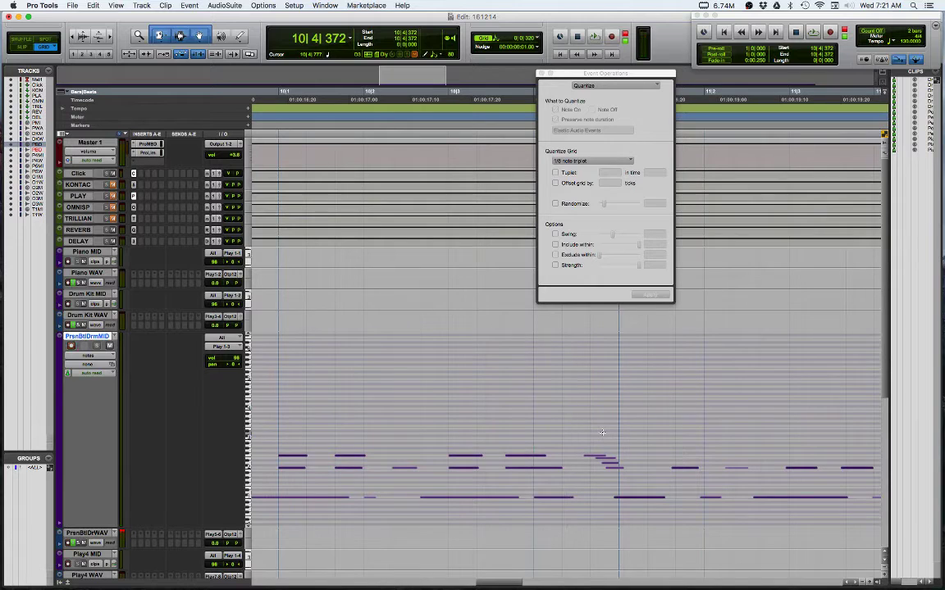
key(r)
key(r)
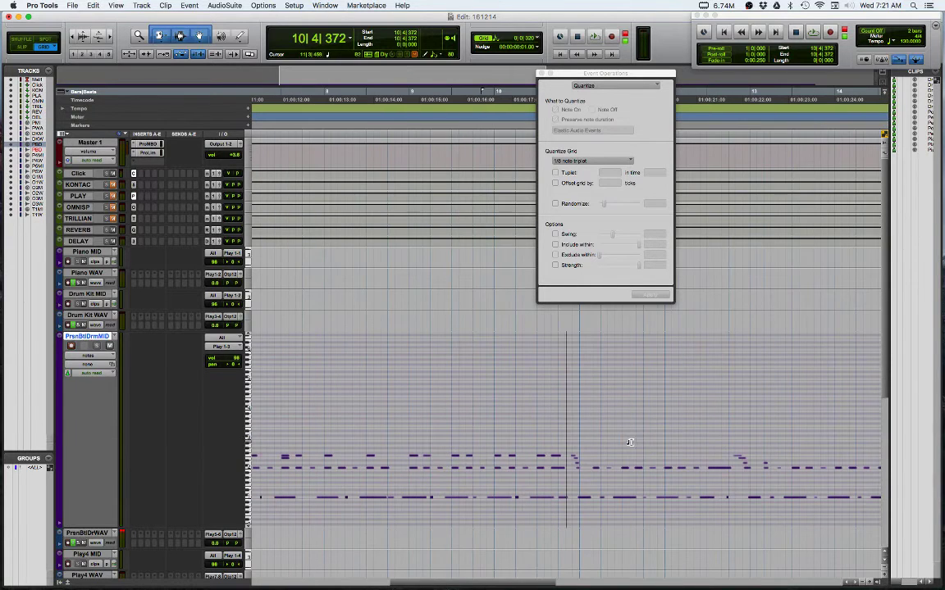
Quantize the notes in bars 11 and 12, and likewise those in bars 13 and 14, leaving the fills between them unselected
drag(583, 445, 727, 510)
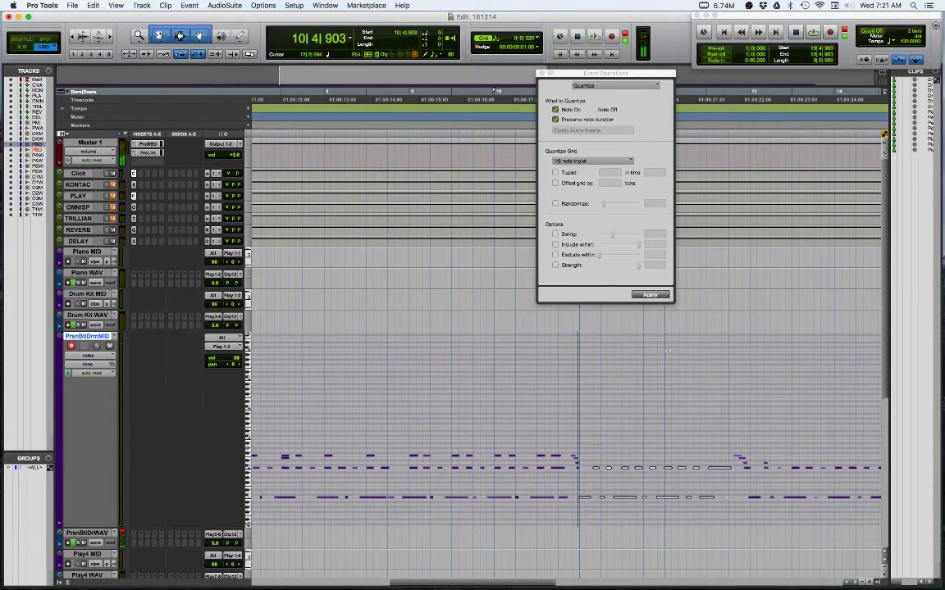
click(661, 296)
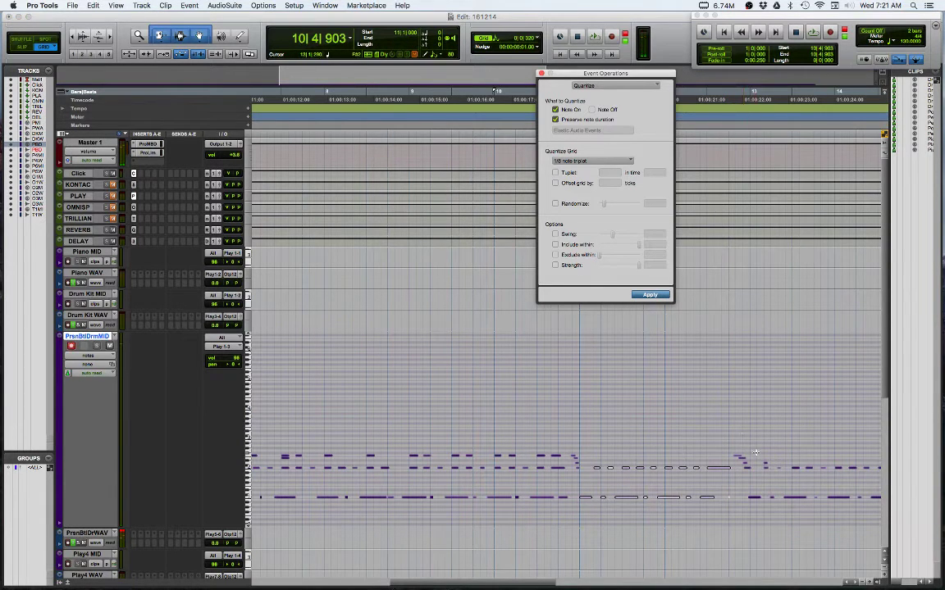
drag(756, 453, 769, 508)
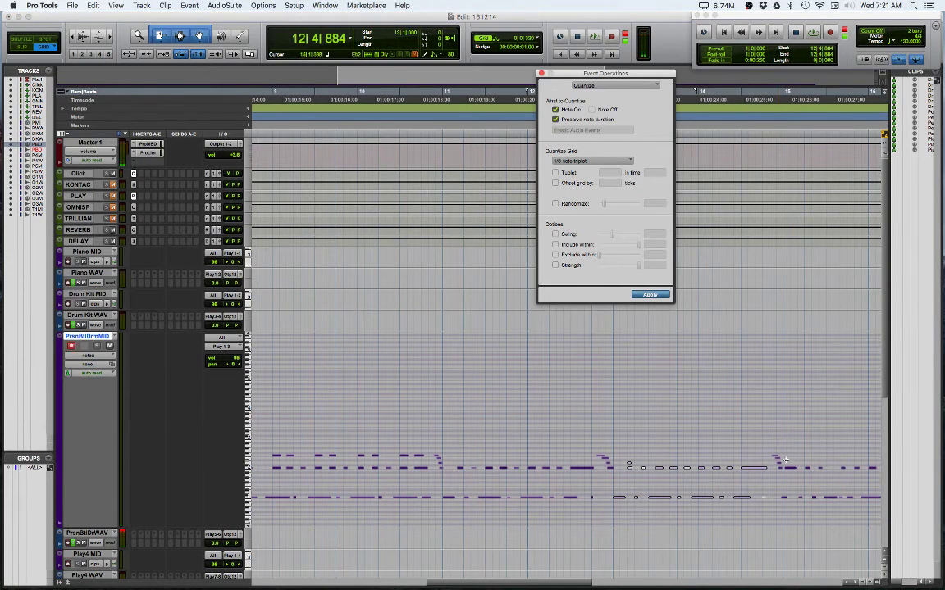
Audition the ending from just before bar 19, then quantize the notes from bar 15 up to the closing hits to 1/8 note triplets
drag(787, 462, 871, 507)
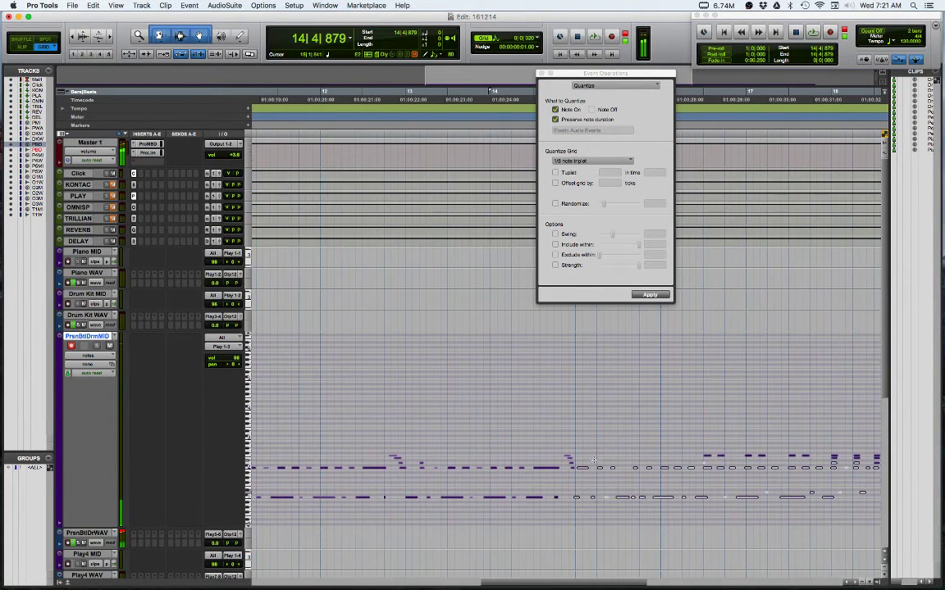
drag(577, 445, 853, 503)
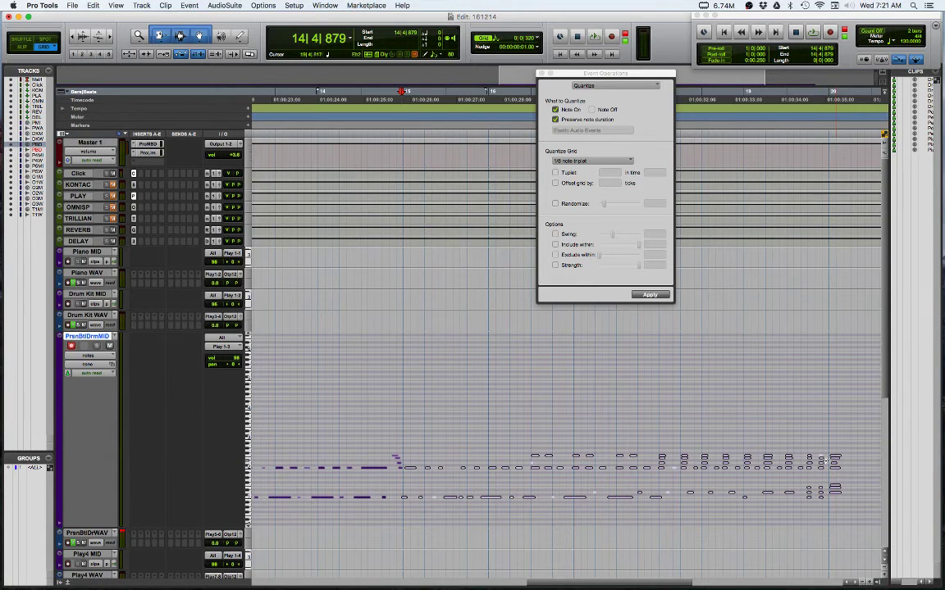
click(743, 438)
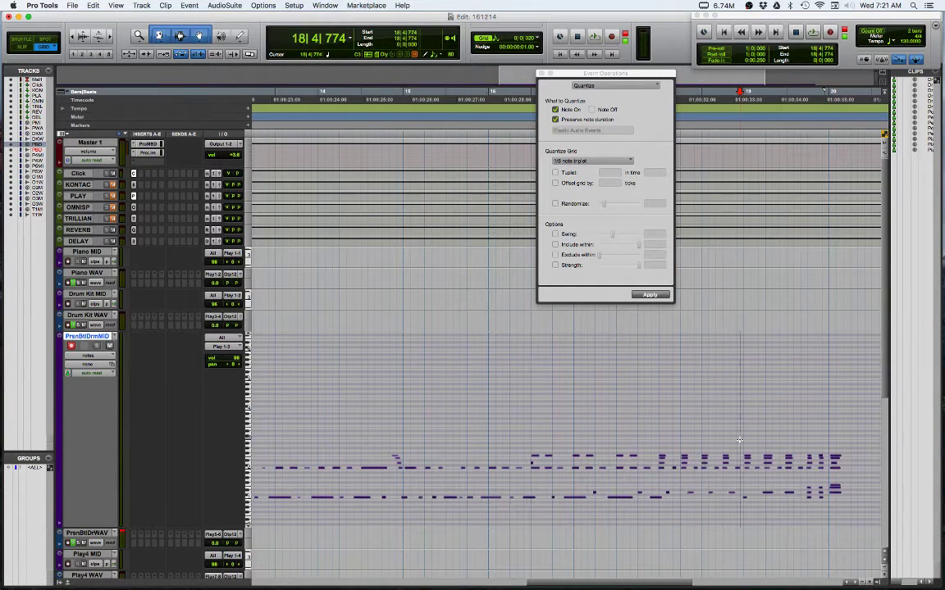
key(space)
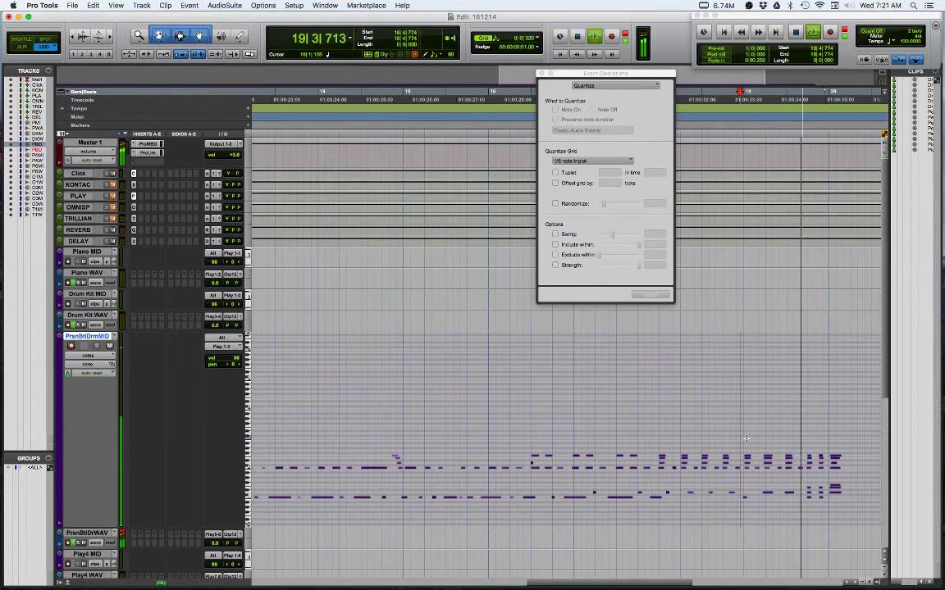
key(space)
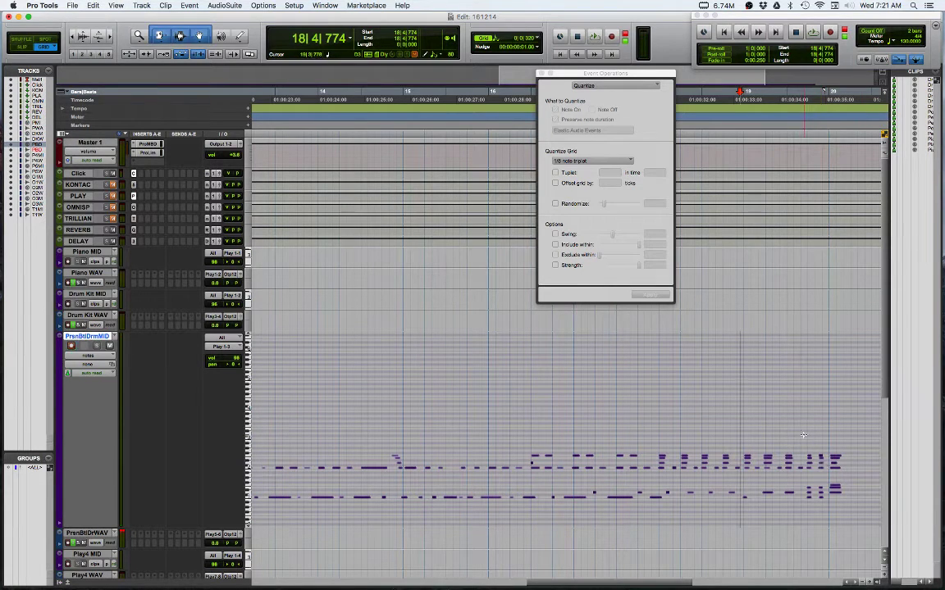
drag(803, 437, 400, 502)
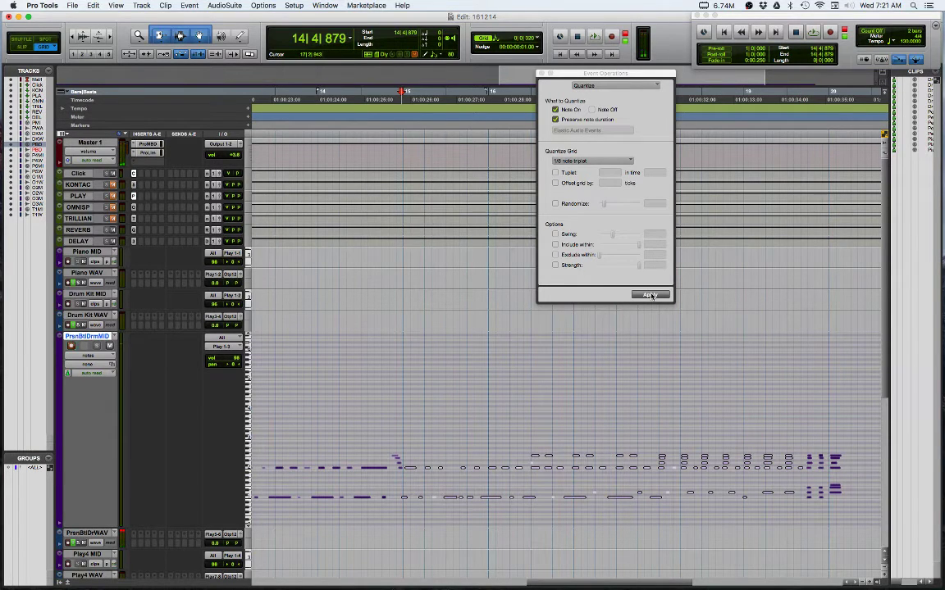
click(650, 295)
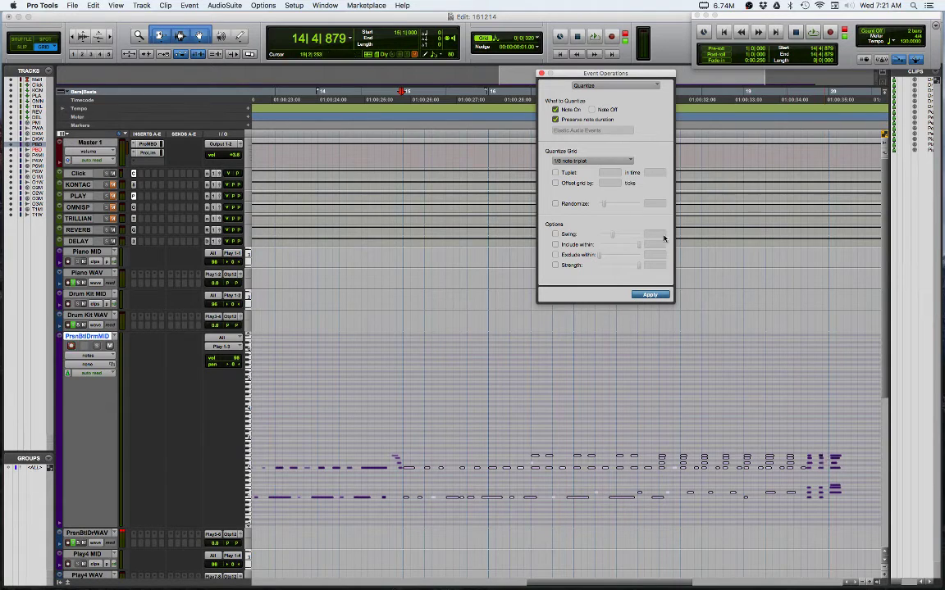
Change the quantize grid to a straight 1/8 note and quantize the closing hits from beat 4 of bar 19 into bar 20
click(587, 160)
click(578, 190)
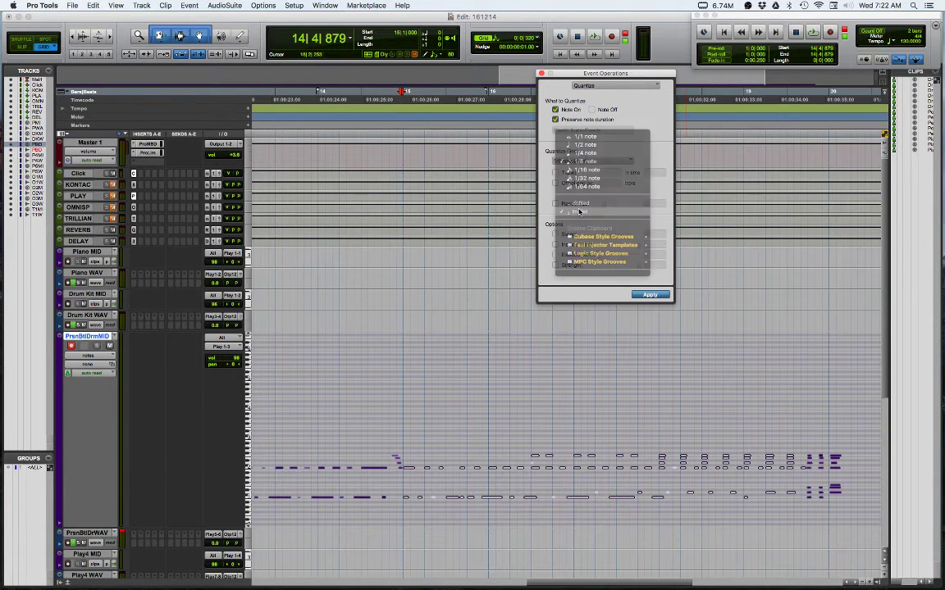
click(808, 448)
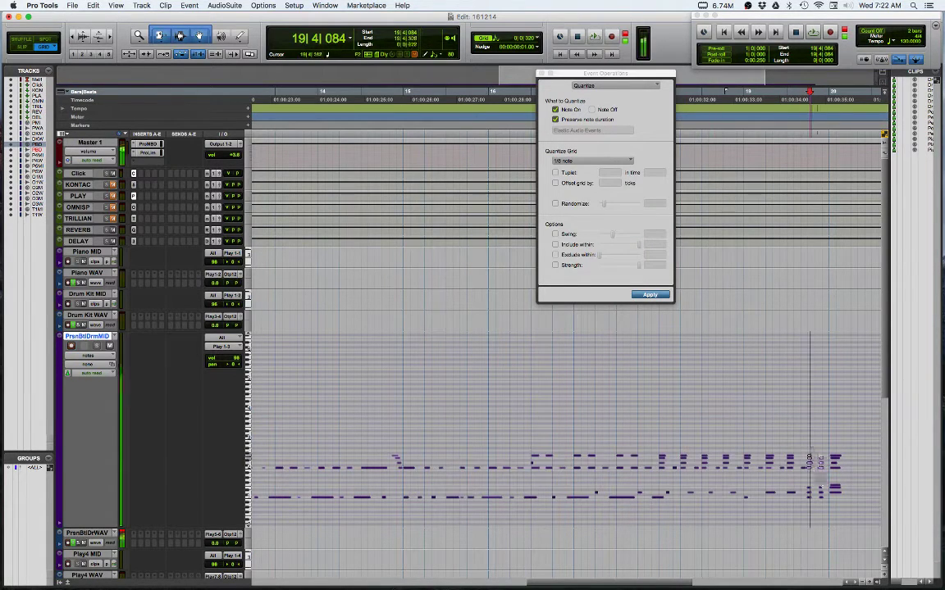
click(651, 295)
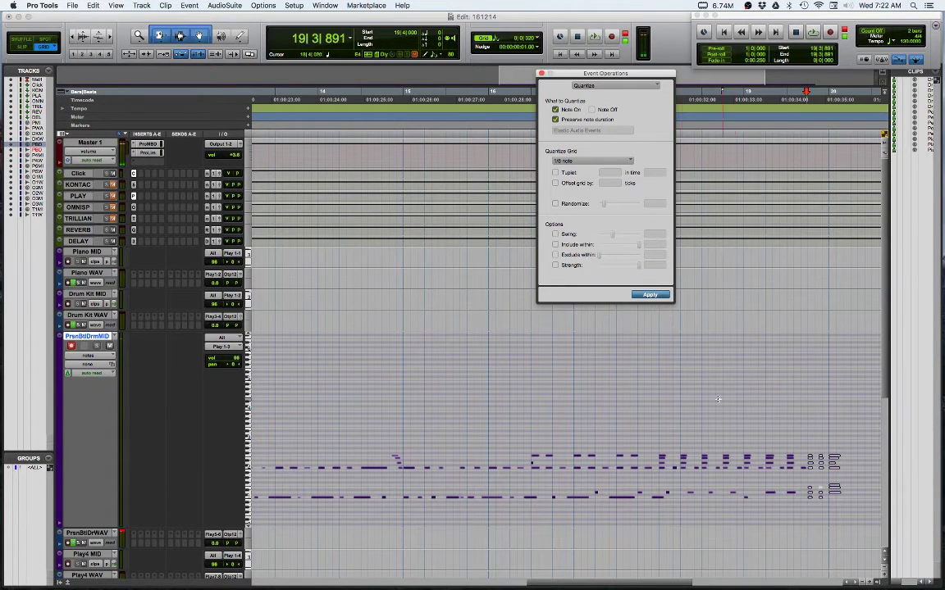
Audition the quantized ending of the drum part from 17|4|931 through bar 20
click(657, 431)
key(space)
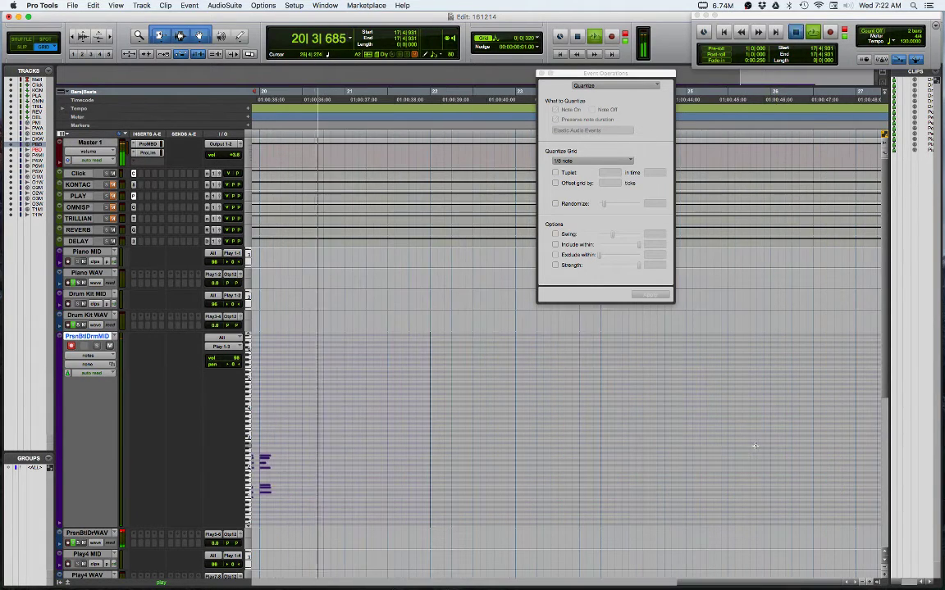
key(space)
click(357, 401)
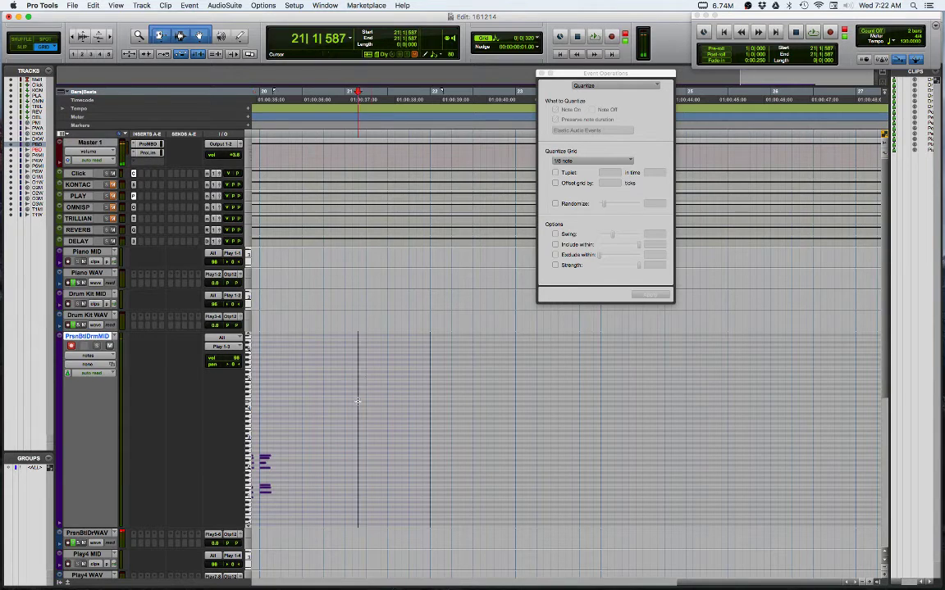
Play the whole quantized drum part from 2|4|579 to past the final hits, keeping the quantize window out of the way
scroll(408, 417, left, 20)
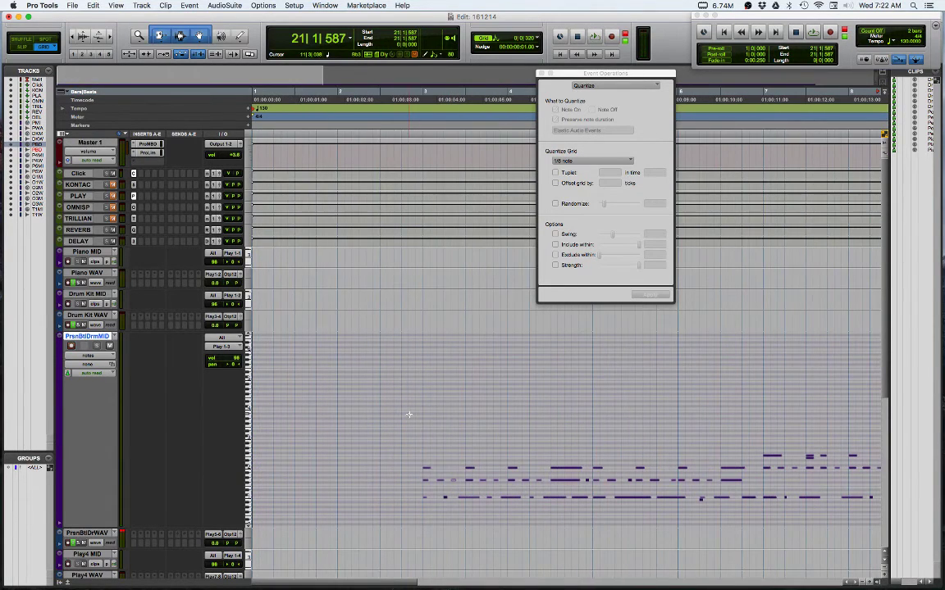
click(414, 429)
key(space)
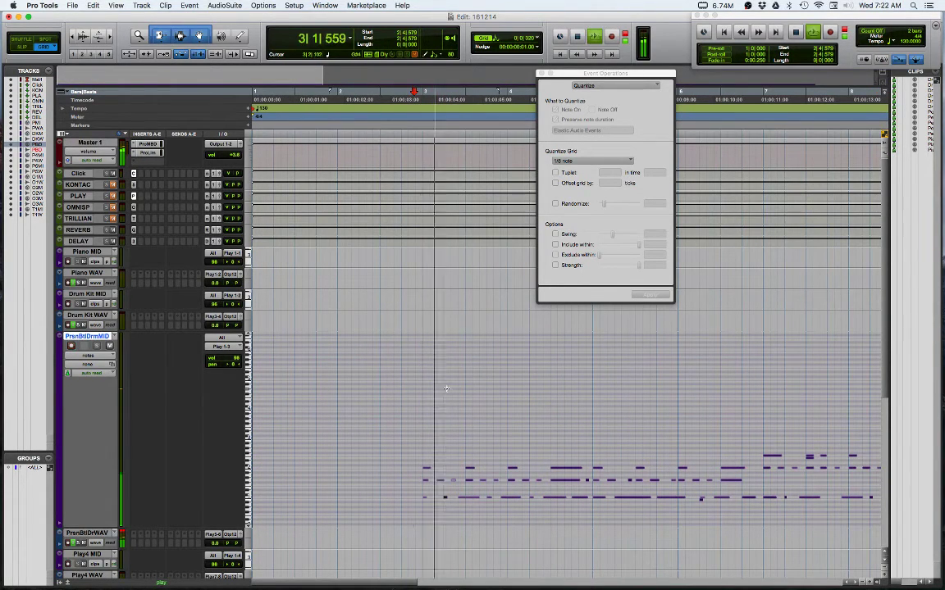
drag(572, 75, 376, 83)
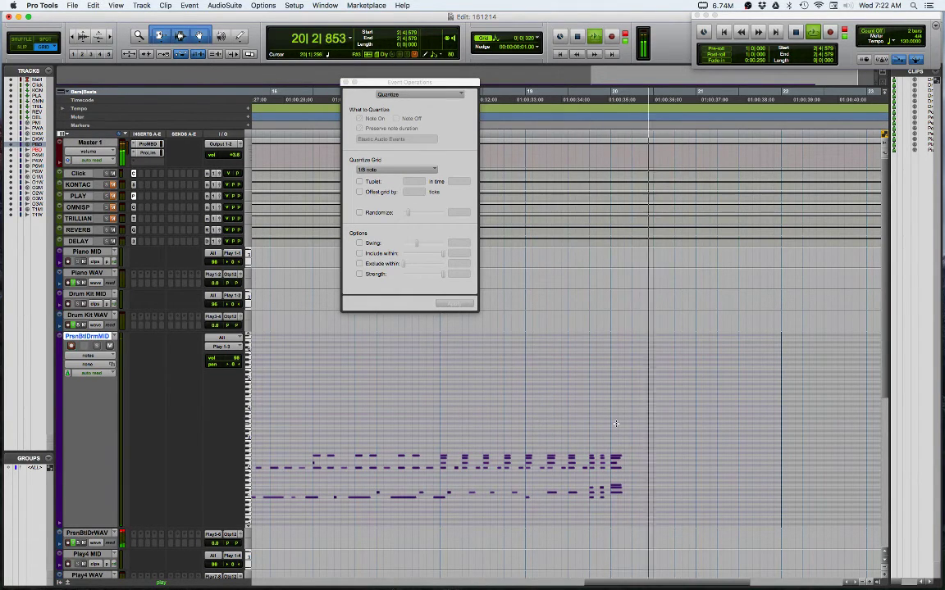
key(space)
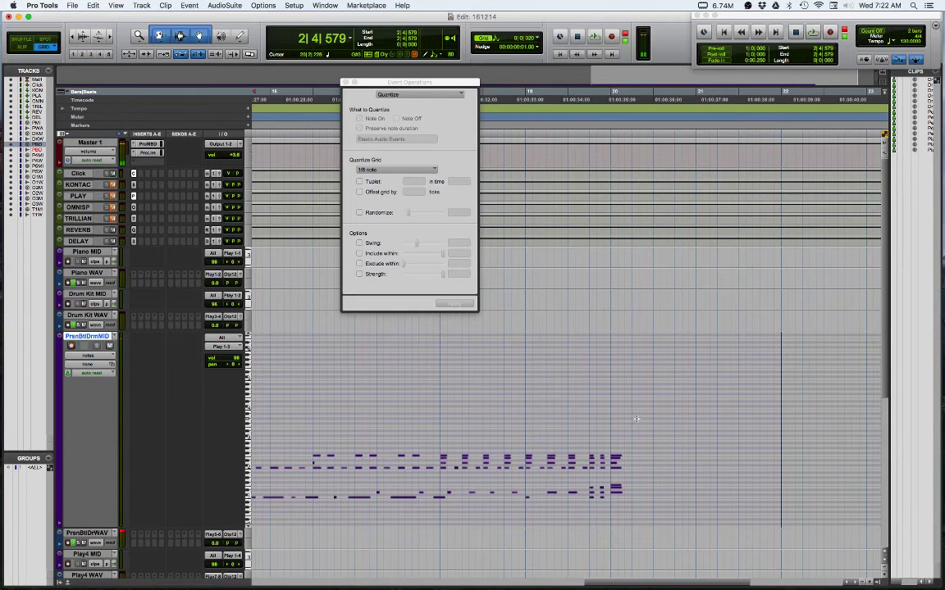
Record a new freely played take on the Persian battle drum MIDI track starting from 22|1|319, ending in bar 26
drag(412, 85, 542, 152)
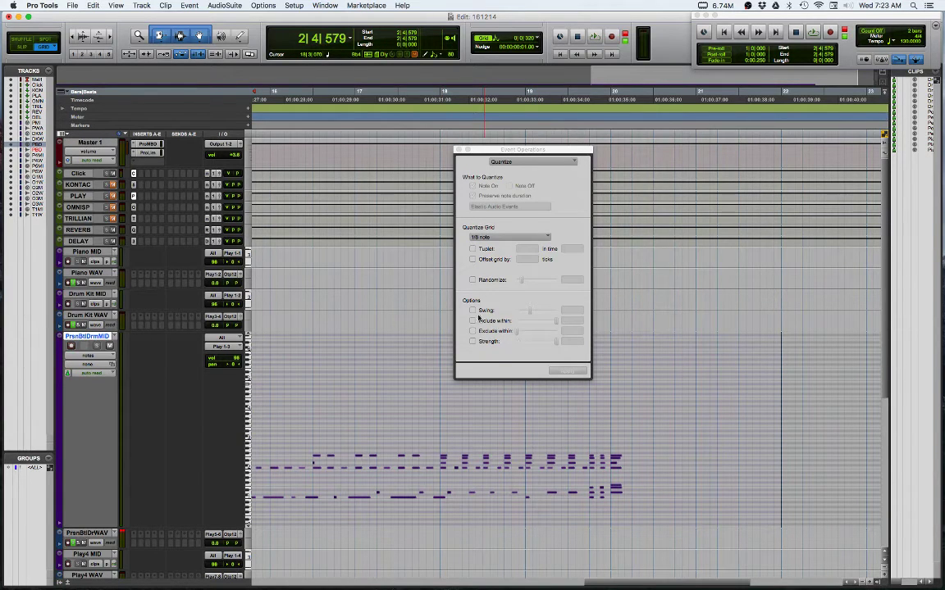
click(493, 300)
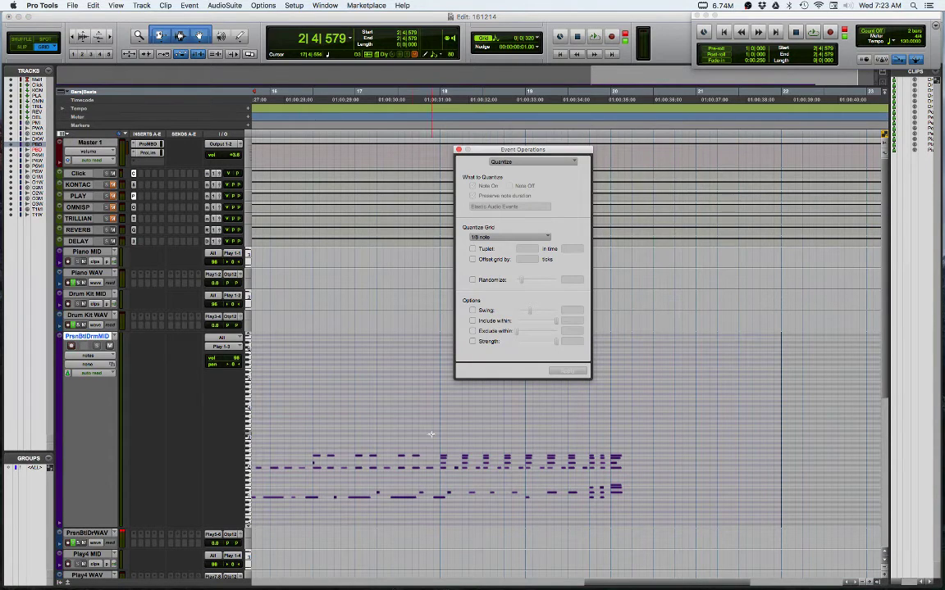
click(787, 373)
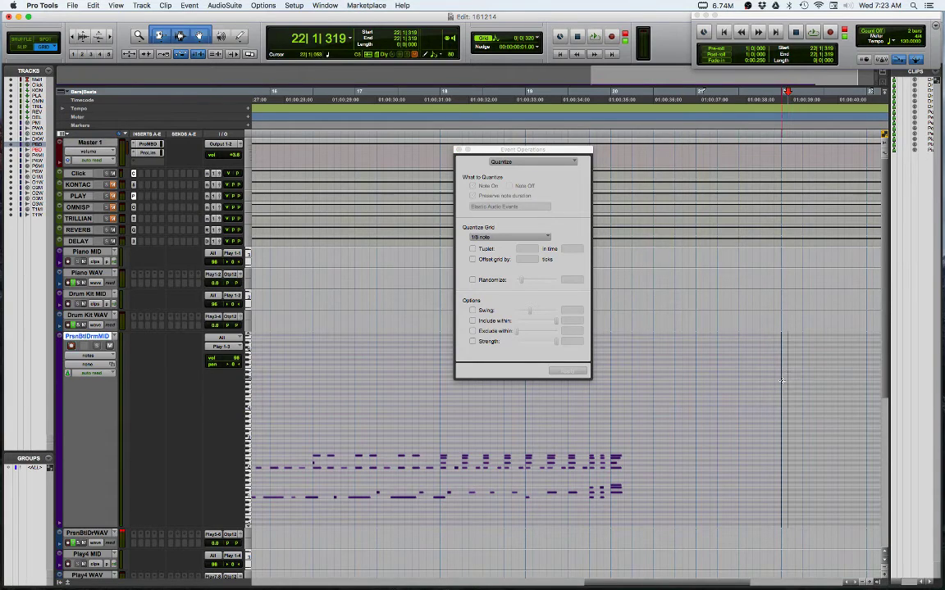
key(space)
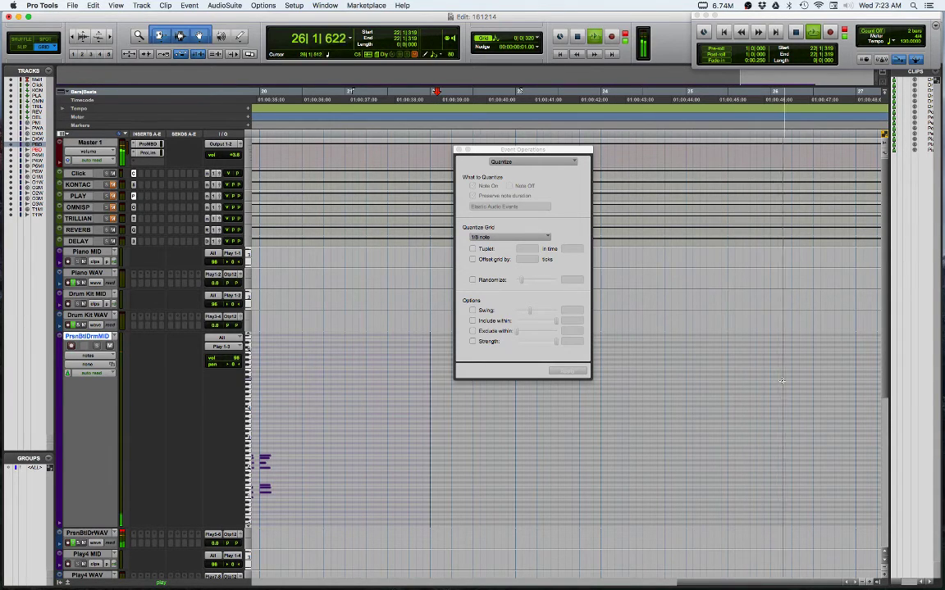
key(space)
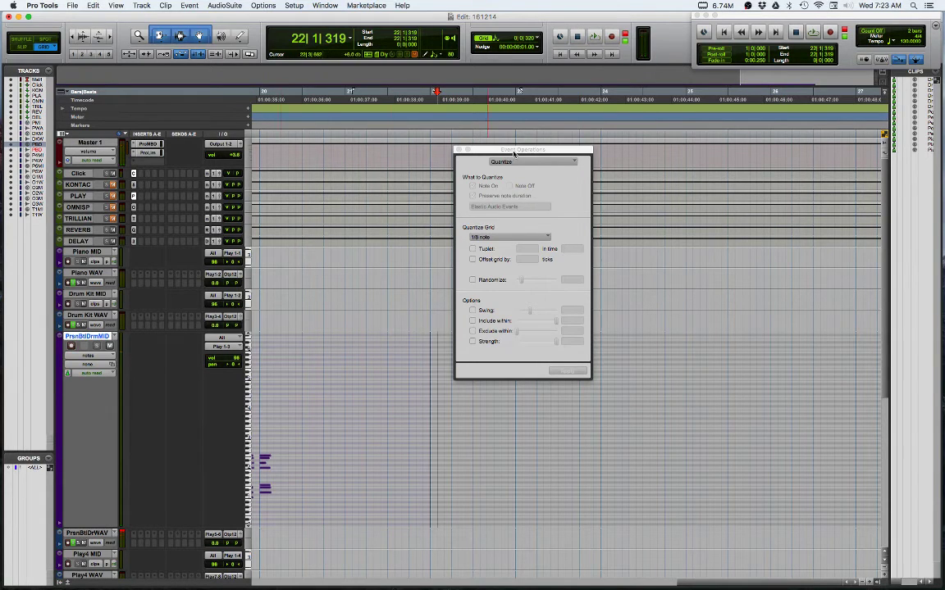
drag(514, 152, 580, 105)
key(space)
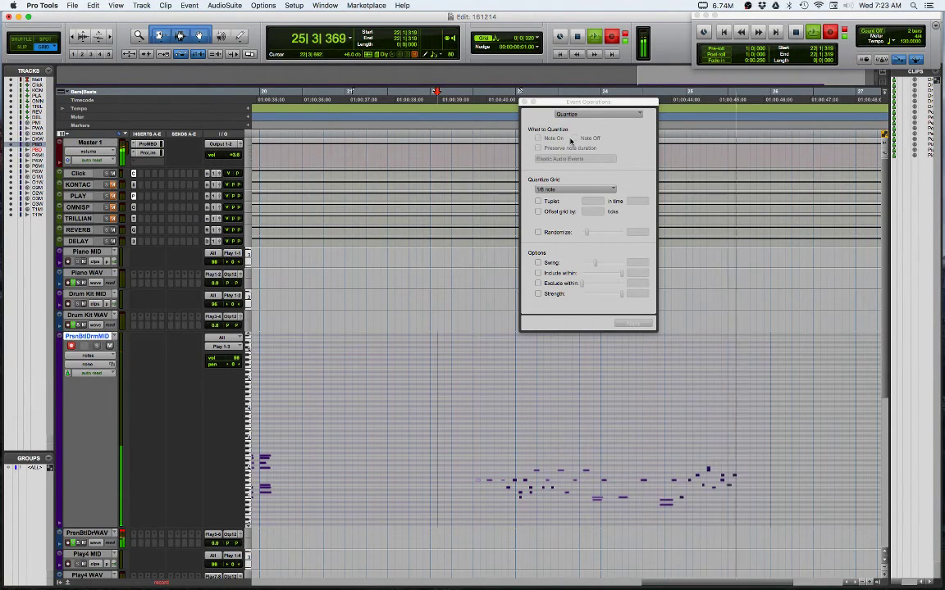
key(space)
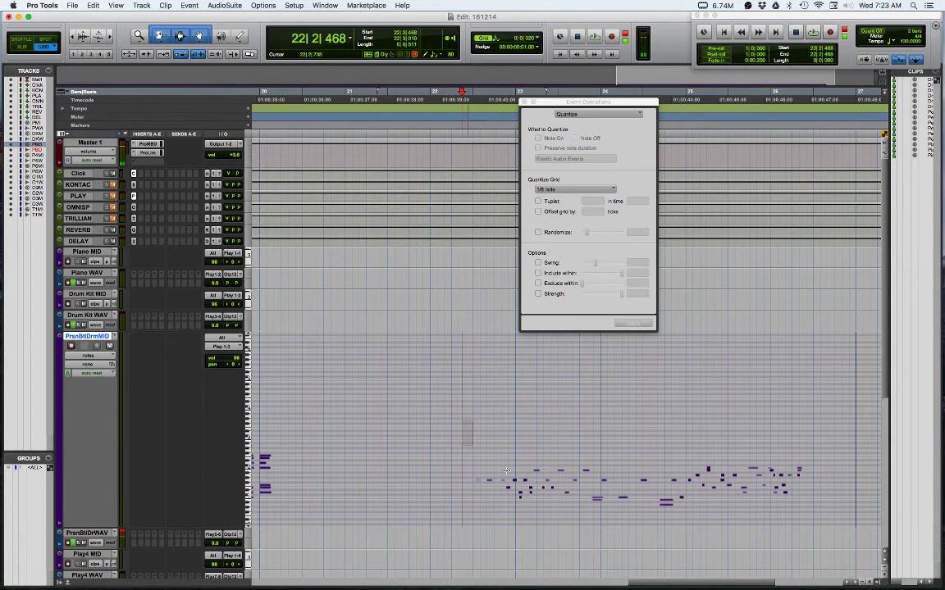
Try quantizing all the newly recorded notes in bars 22 to 26 to the 1/8 note grid and audition the result
drag(471, 417, 788, 533)
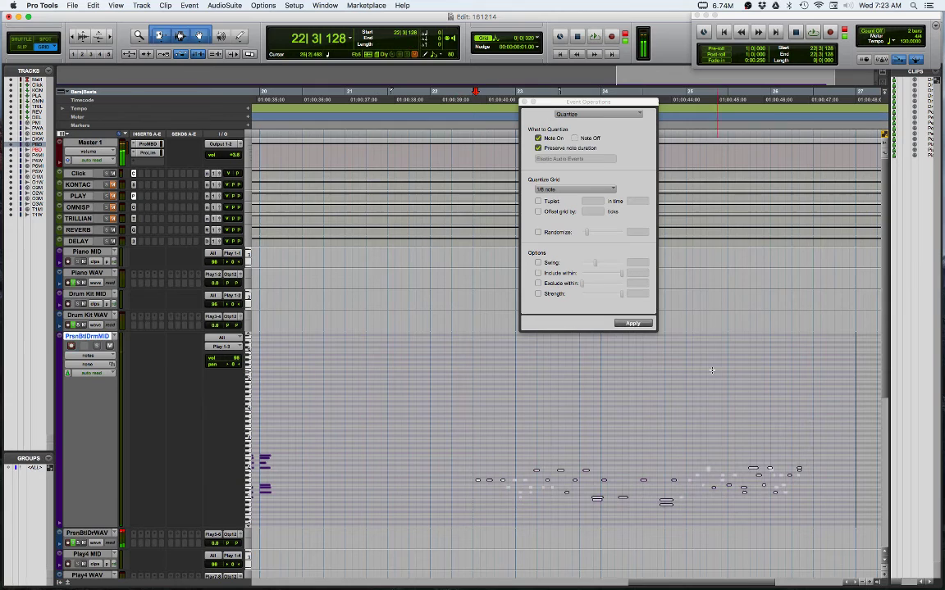
click(643, 324)
key(space)
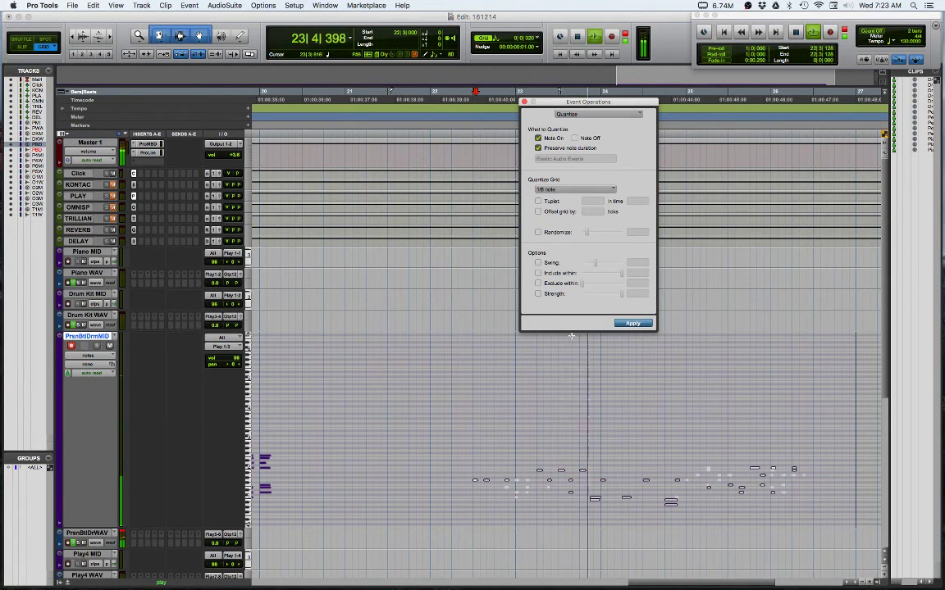
key(space)
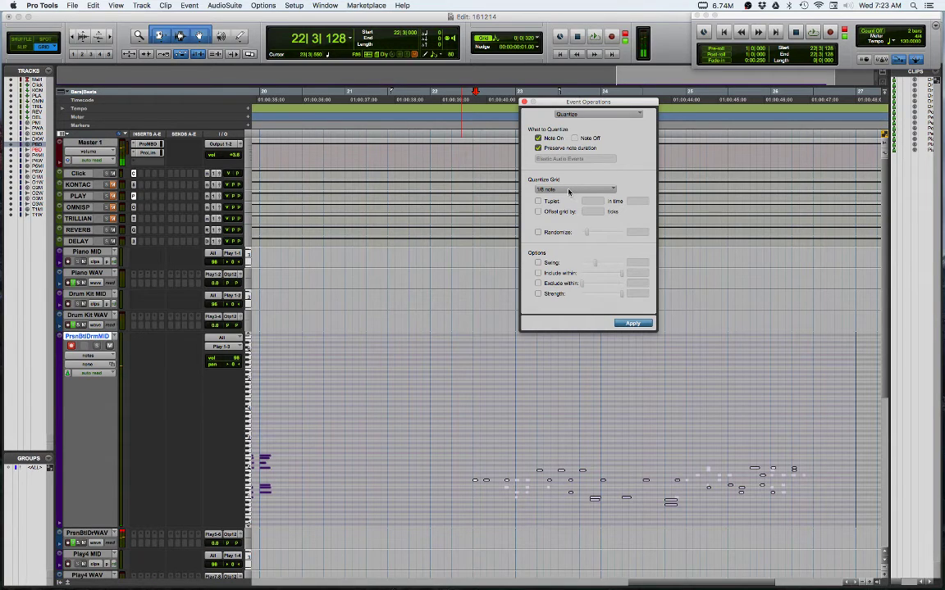
key(super+z)
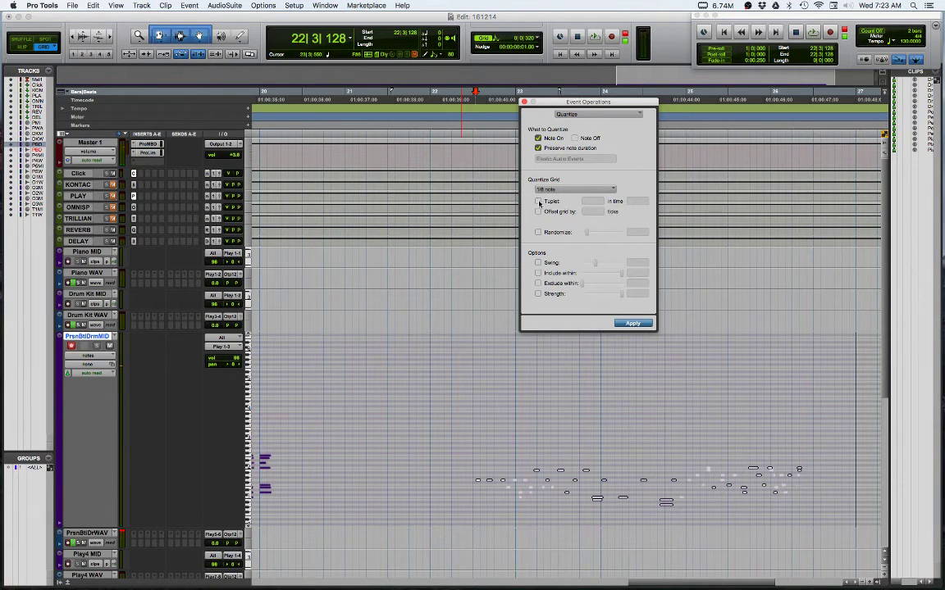
Try quantizing the new take with a tuplet of 3 in time 2 on the 1/8 note grid and audition it
click(538, 200)
click(632, 323)
key(space)
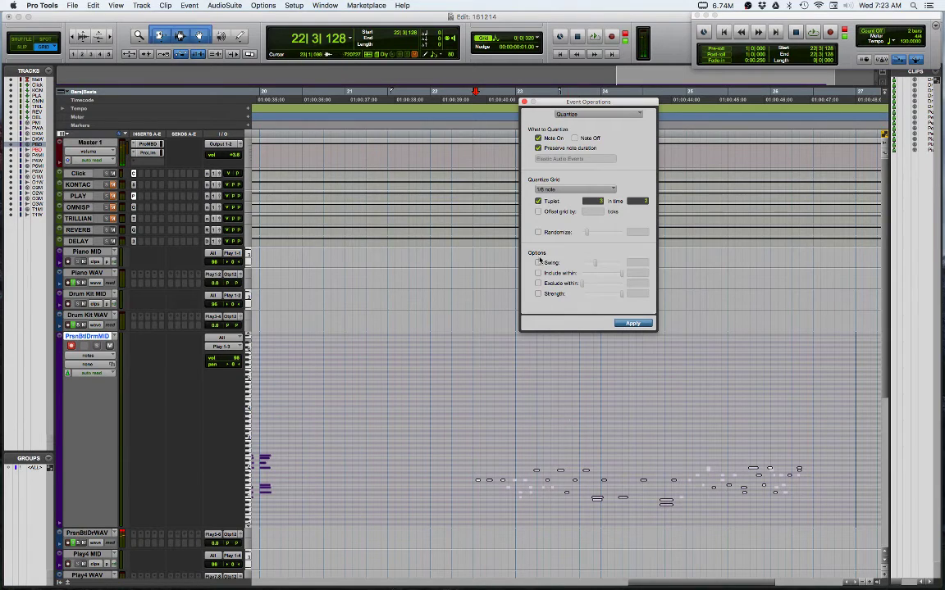
Try quantizing the new take with swing at about 46% added to the tuplet, and audition it from 22|3|128
click(539, 262)
drag(596, 264, 588, 266)
click(634, 325)
key(space)
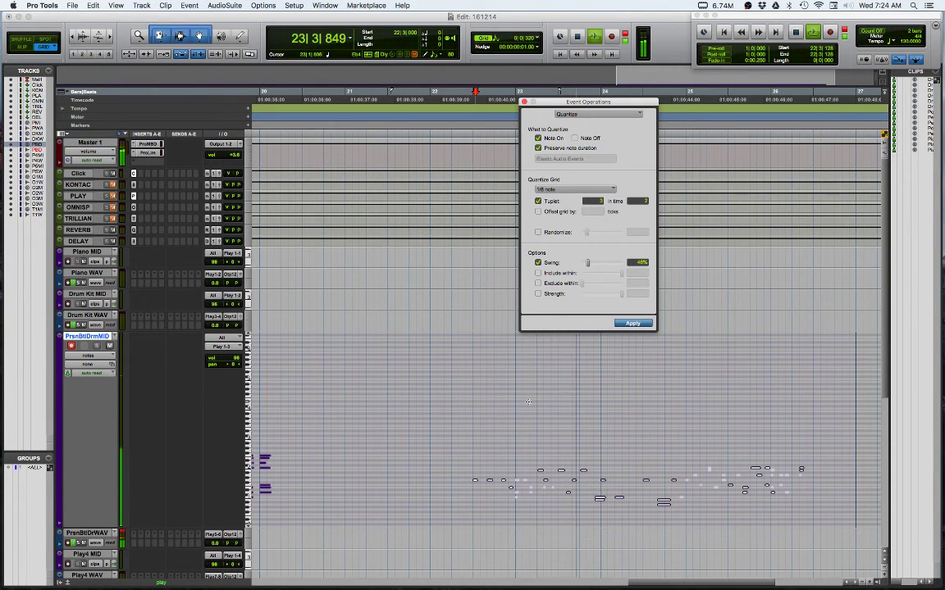
key(space)
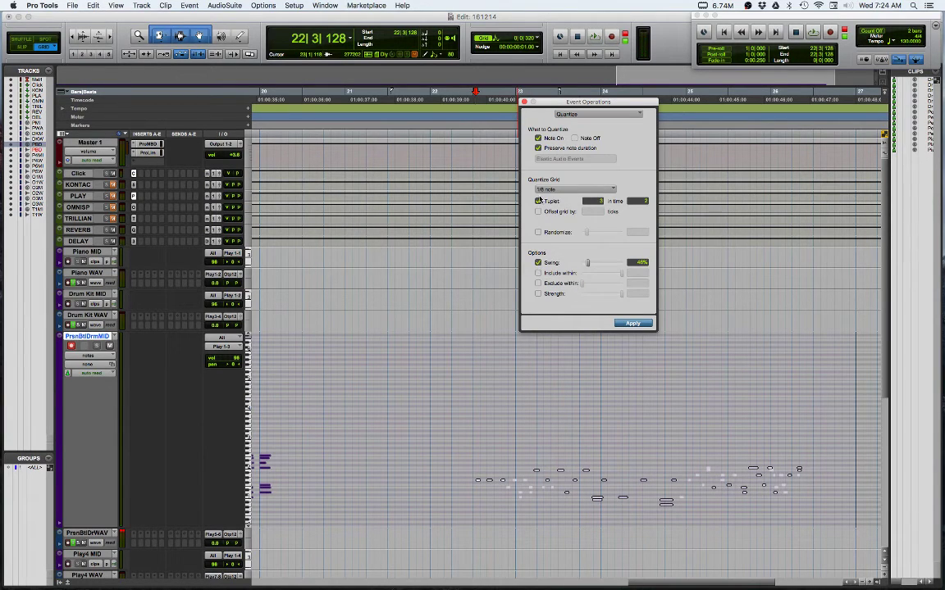
Try quantizing the new take with the tuplet off and only the swing applied, and audition it from 22|2|757
click(550, 204)
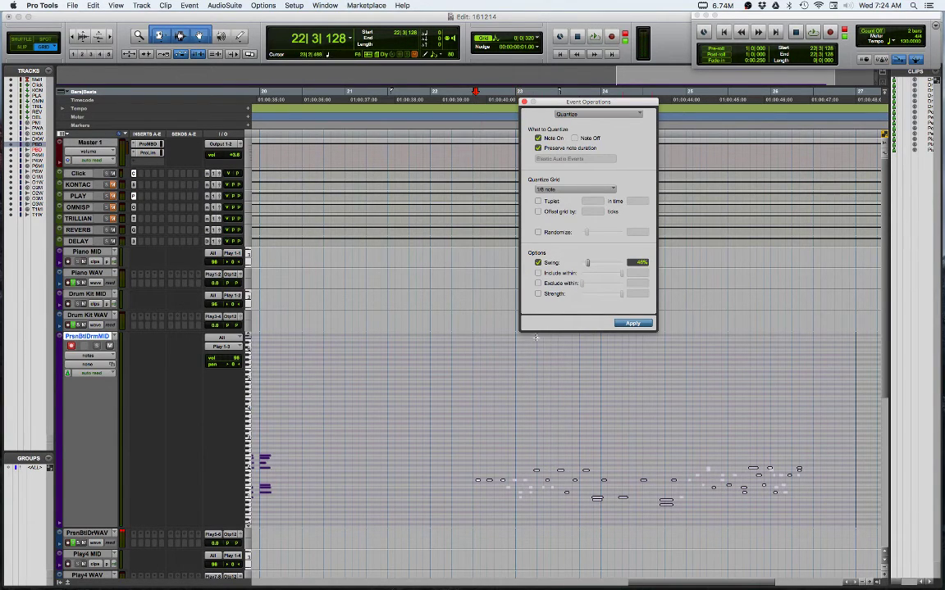
click(468, 455)
key(space)
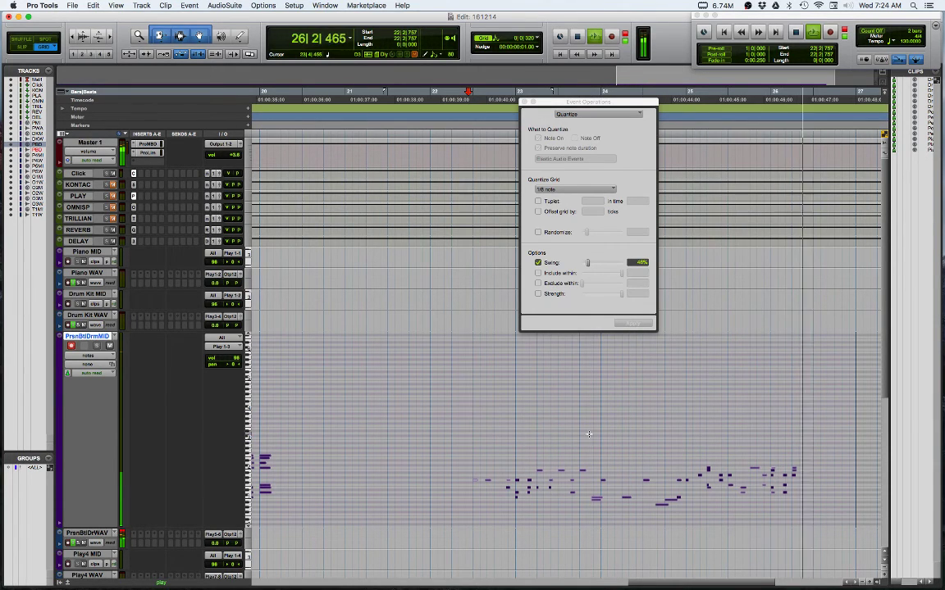
key(space)
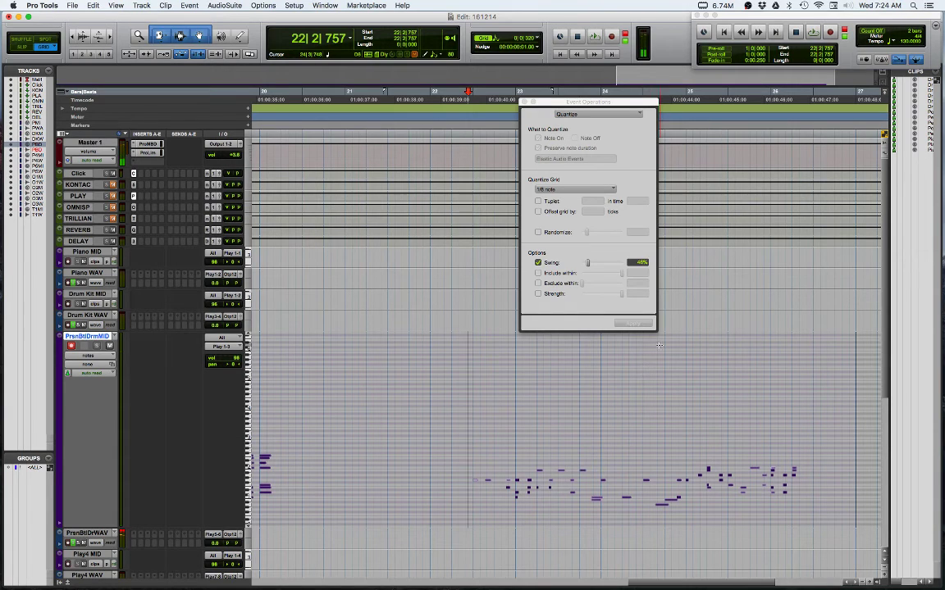
key(super+a)
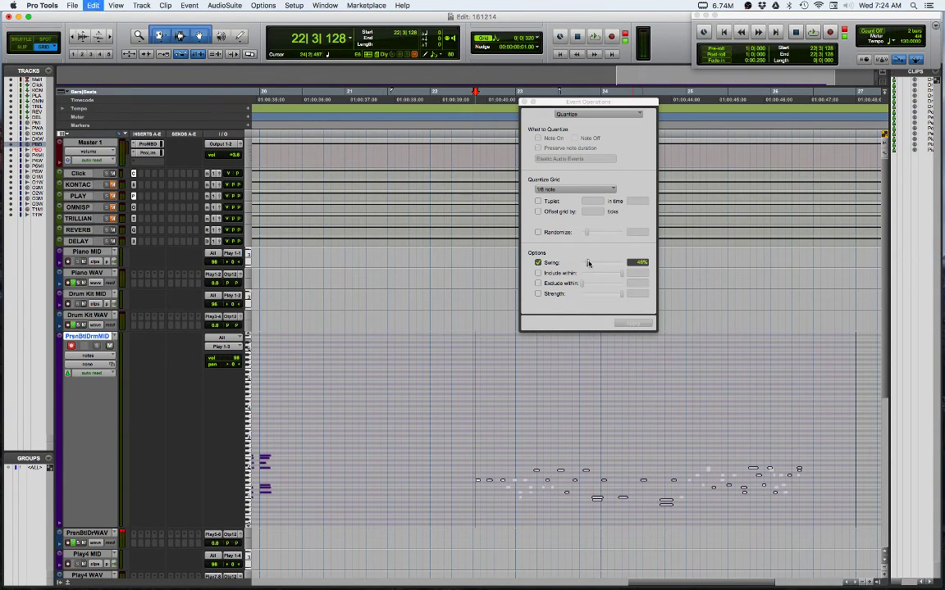
Try quantizing the new take with swing raised to about 86%, audition it, and undo the quantization
drag(588, 262, 595, 287)
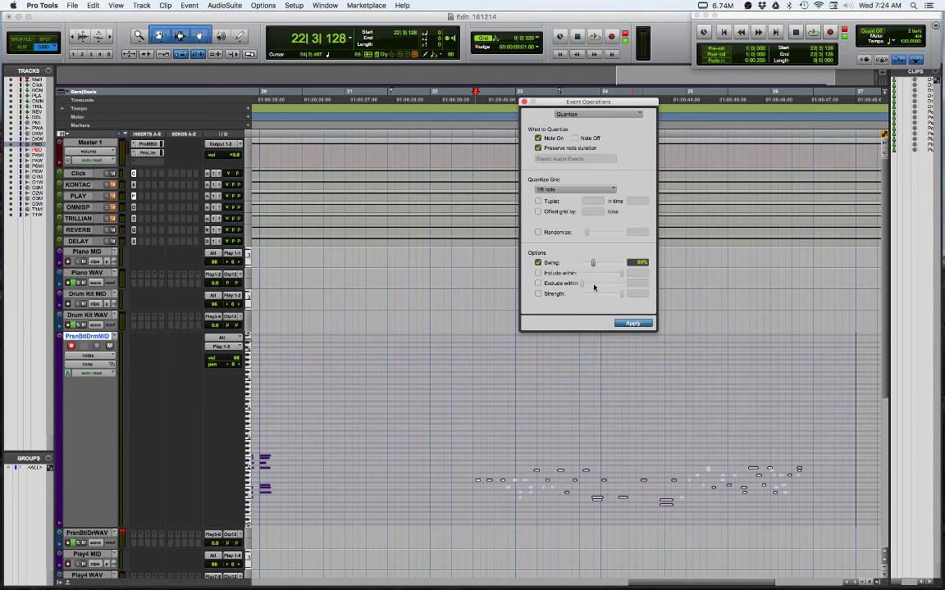
click(624, 324)
key(space)
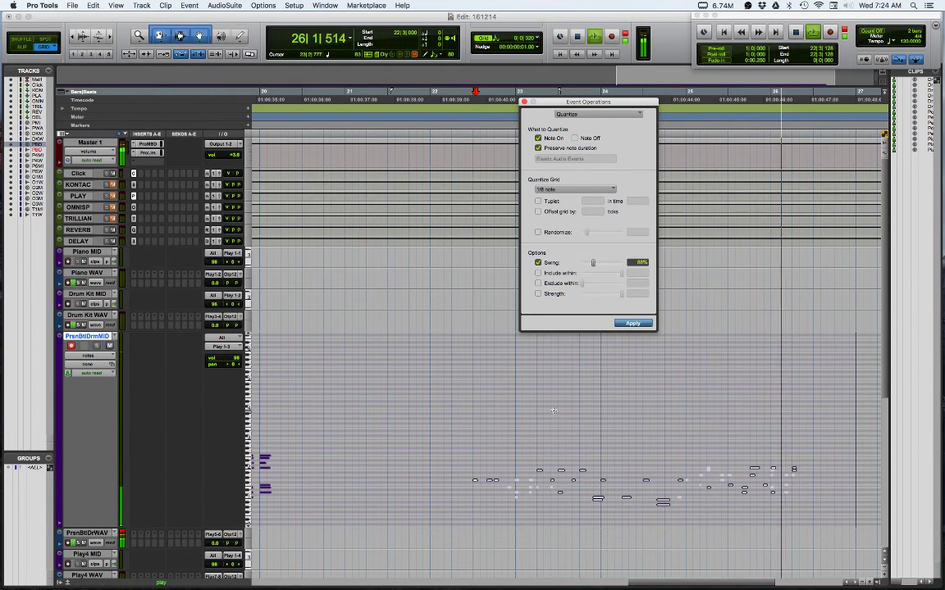
key(space)
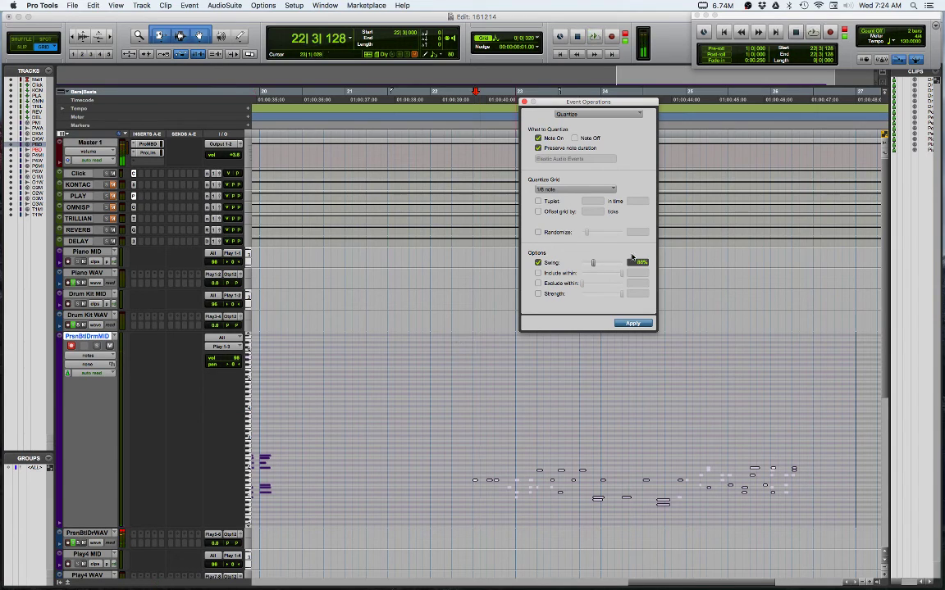
key(super+z)
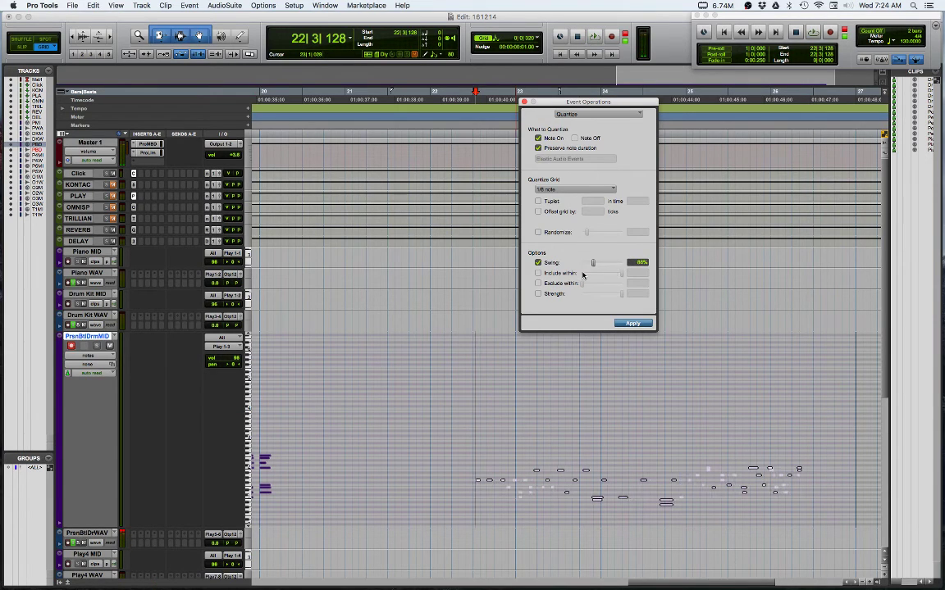
Switch swing off, try quantizing the new take with Include within at 51%, and undo the quantization
click(537, 263)
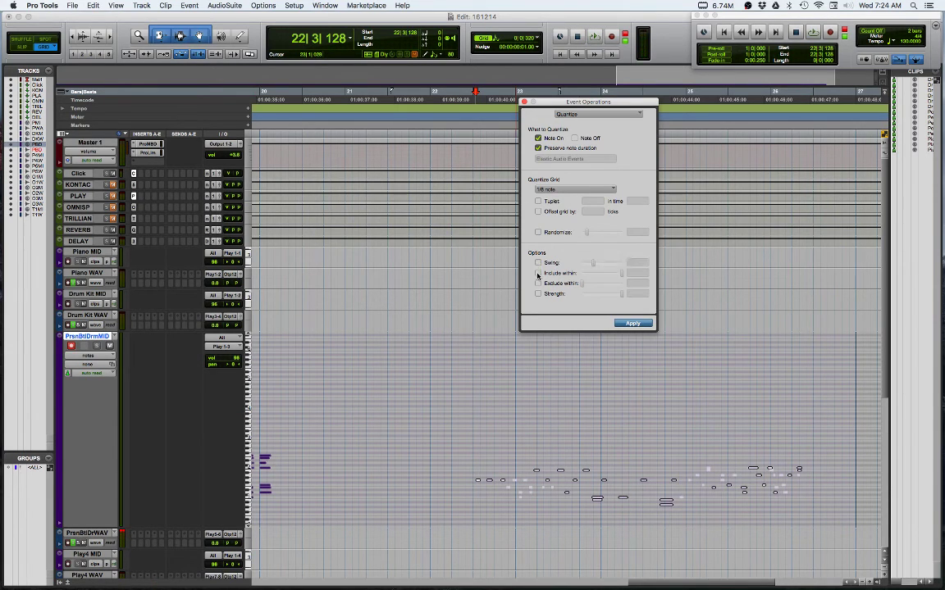
click(538, 273)
drag(621, 276, 596, 279)
click(634, 324)
drag(599, 275, 603, 273)
click(633, 324)
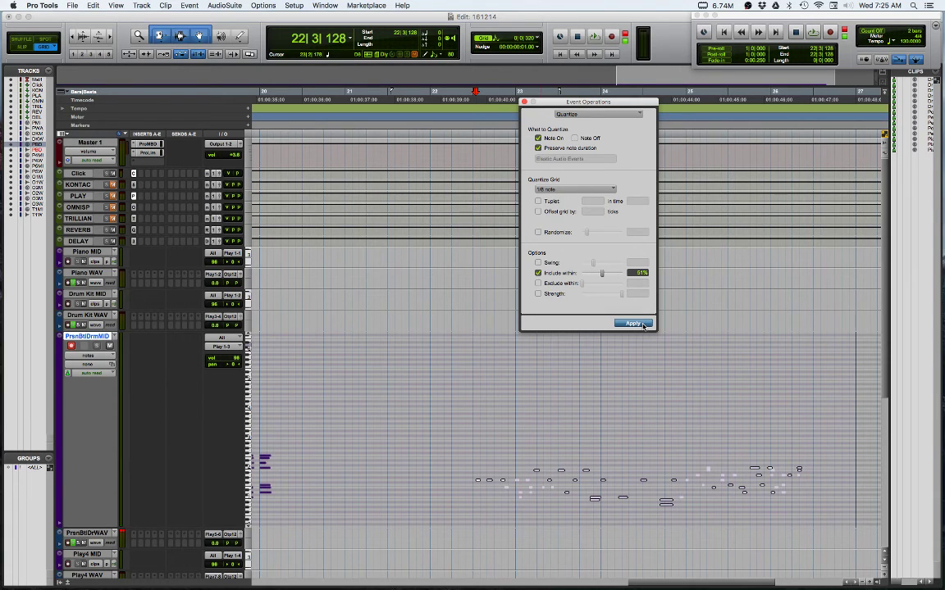
key(super+z)
Turn off Include within, try a plain 1/8 note quantization of the new take, and undo it
click(539, 275)
click(632, 322)
key(super+z)
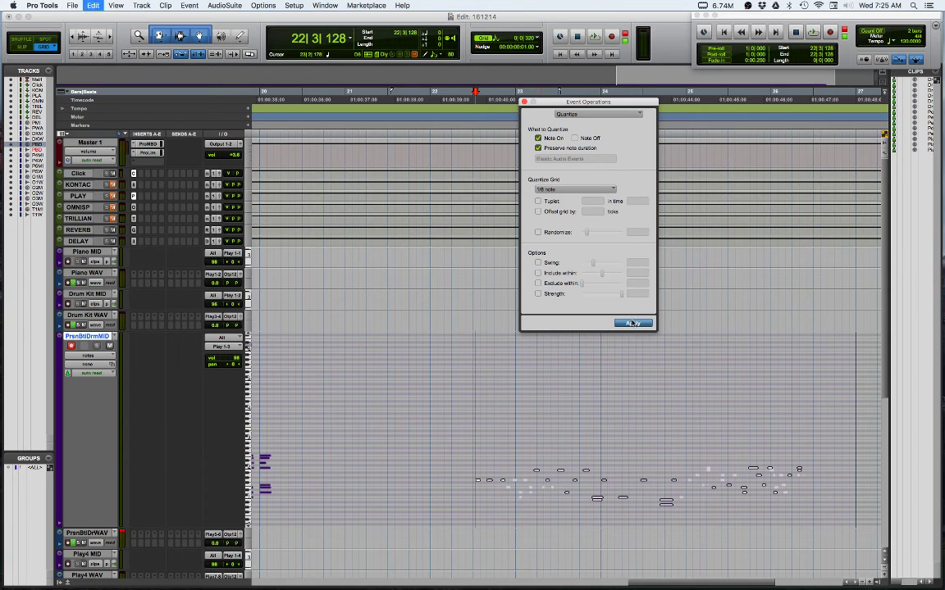
Leave Exclude within off, enable the Strength option at 100%, and try quantizing the new take
click(539, 283)
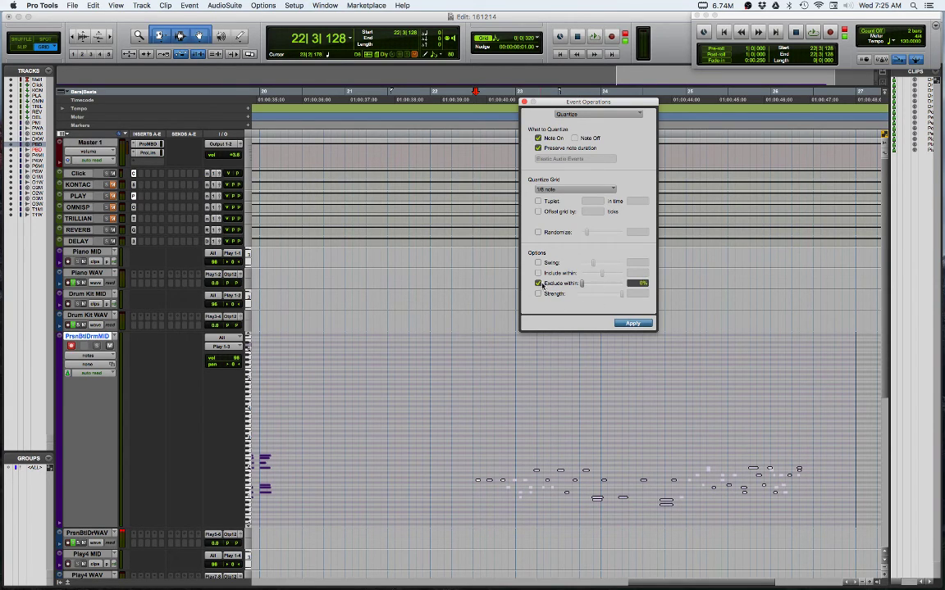
click(539, 284)
click(538, 294)
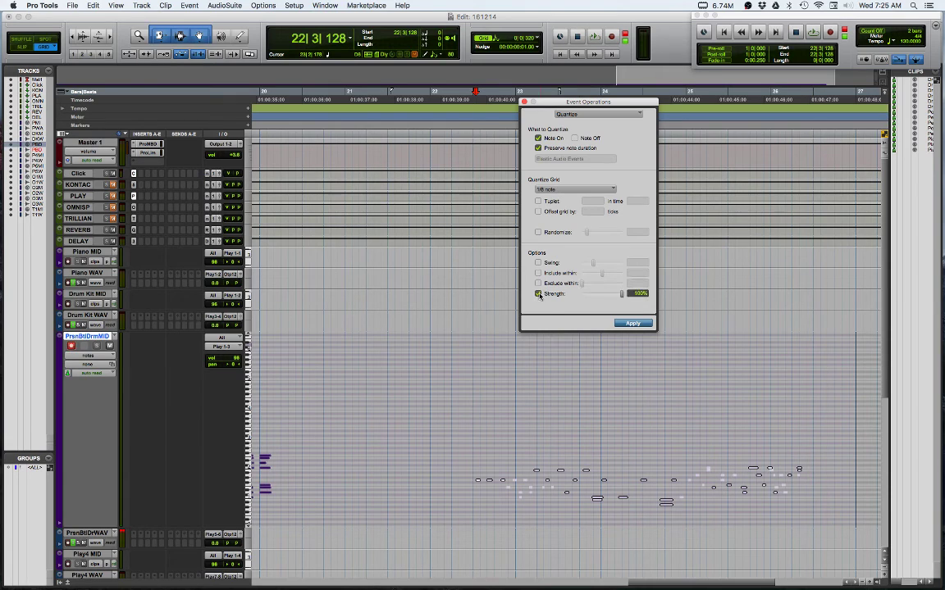
click(632, 324)
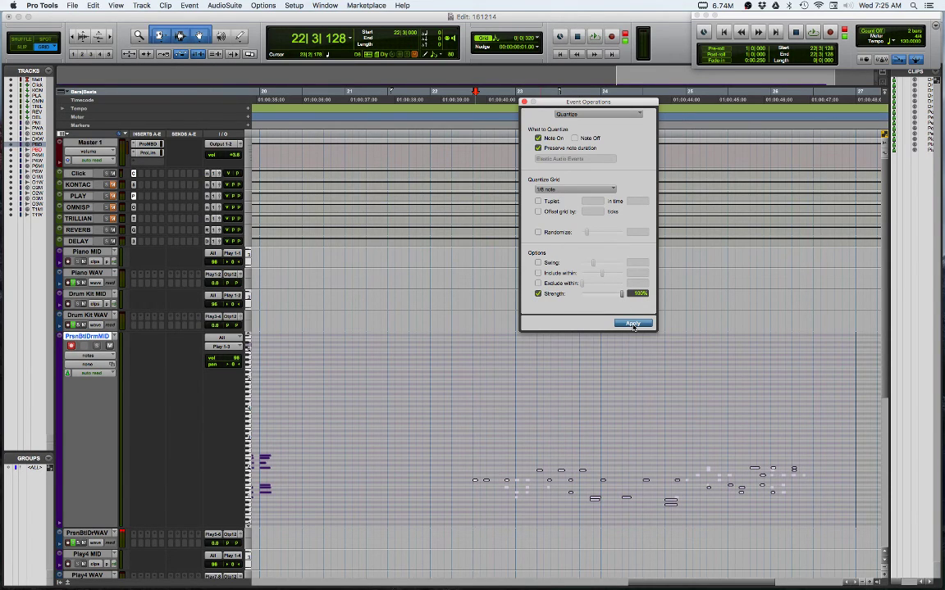
Try quantizing the new take at 29% and 52% strength, and undo the quantization
drag(621, 293, 594, 296)
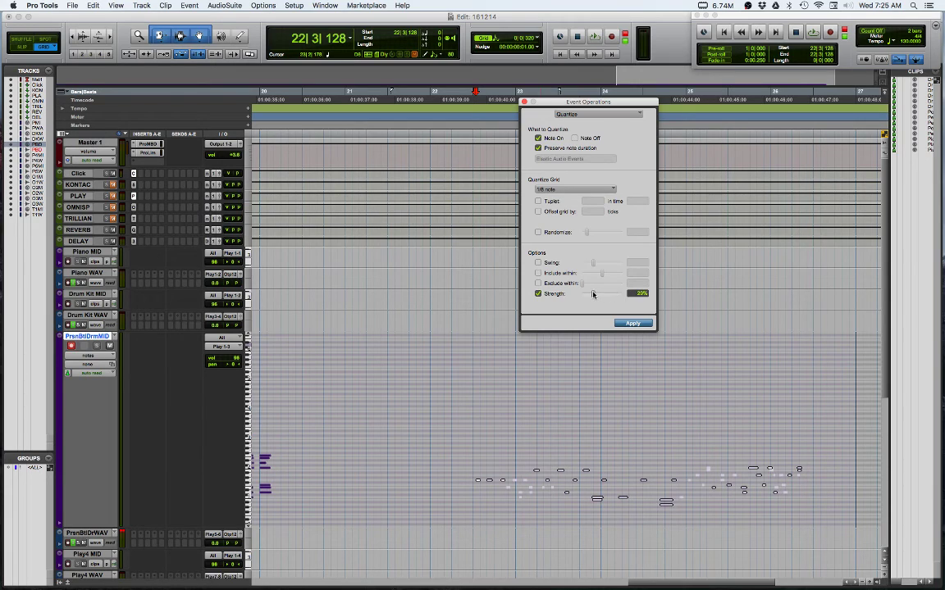
click(633, 324)
drag(596, 295, 603, 297)
click(636, 325)
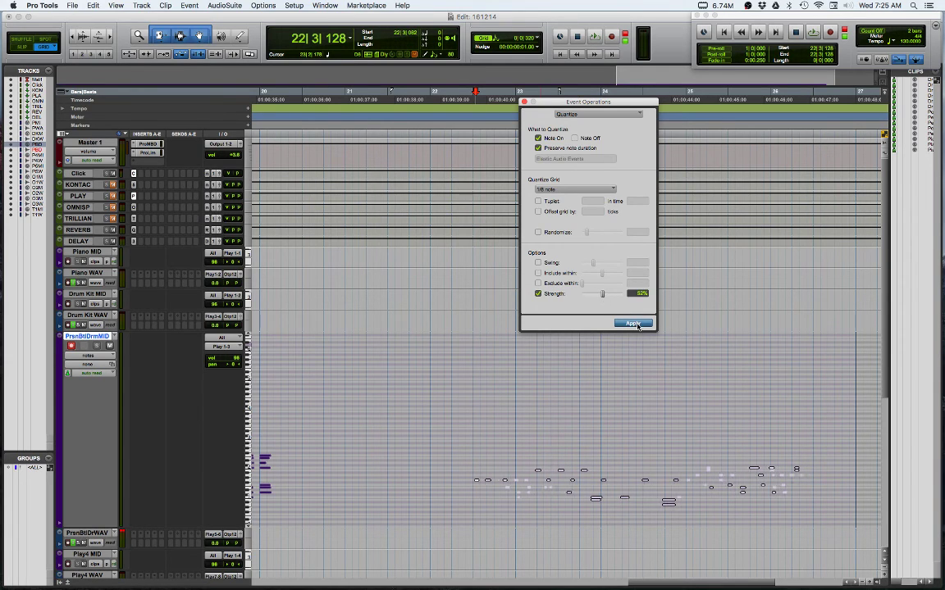
key(super+z)
Raise the quantize strength to 87%, comparing repeated applications, and quantize the new take to the 1/8 note grid
drag(602, 295, 617, 296)
click(633, 325)
key(super+z)
click(633, 325)
click(633, 325)
drag(621, 297, 612, 296)
click(632, 324)
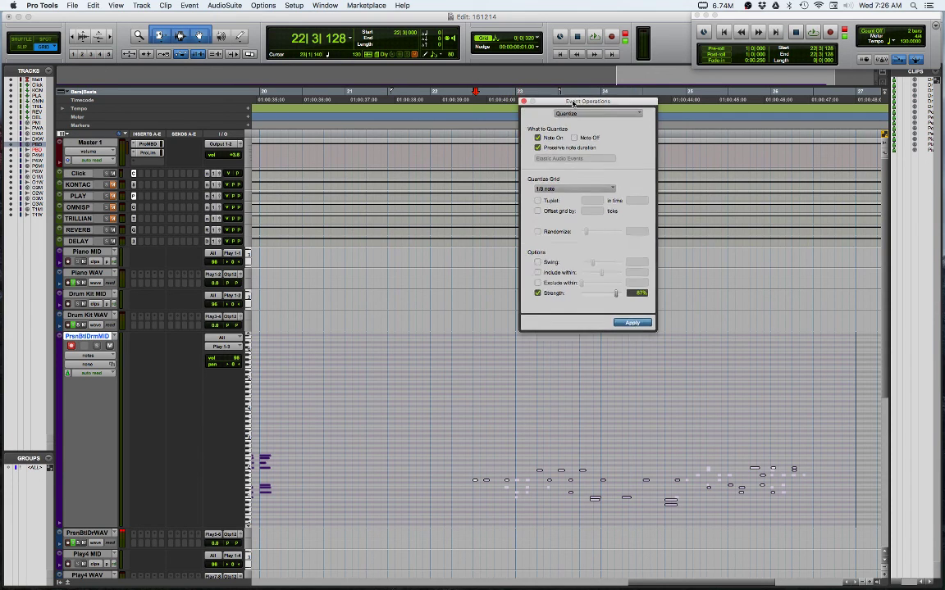
Close the Event Operations window, reopen its Quantize settings, and move the window clear of the notes
drag(574, 102, 400, 150)
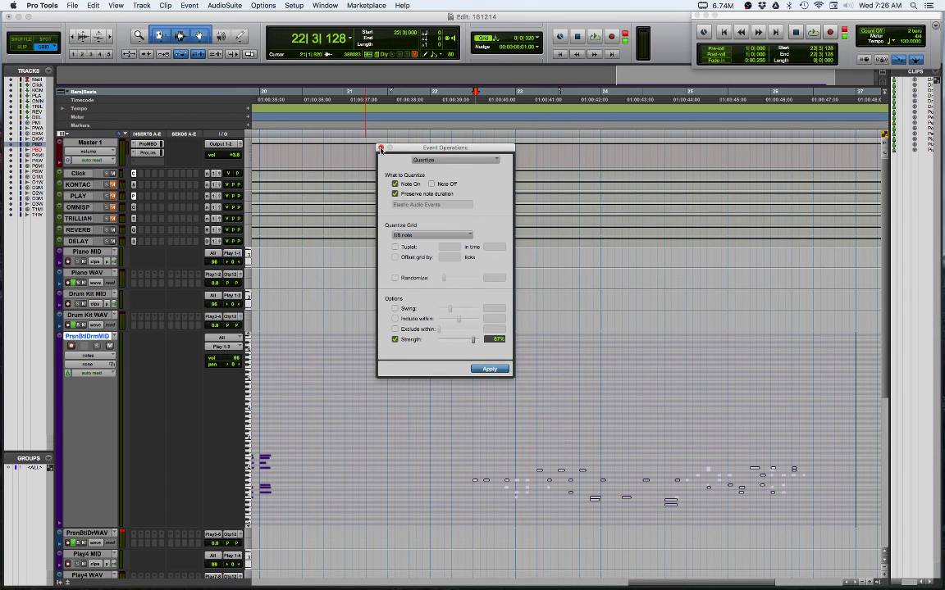
click(380, 148)
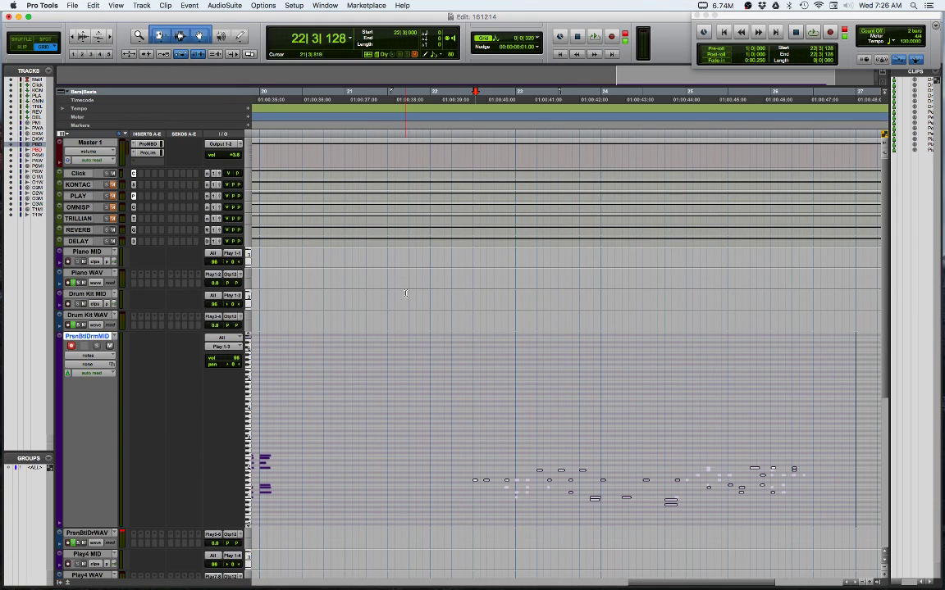
key(alt+0)
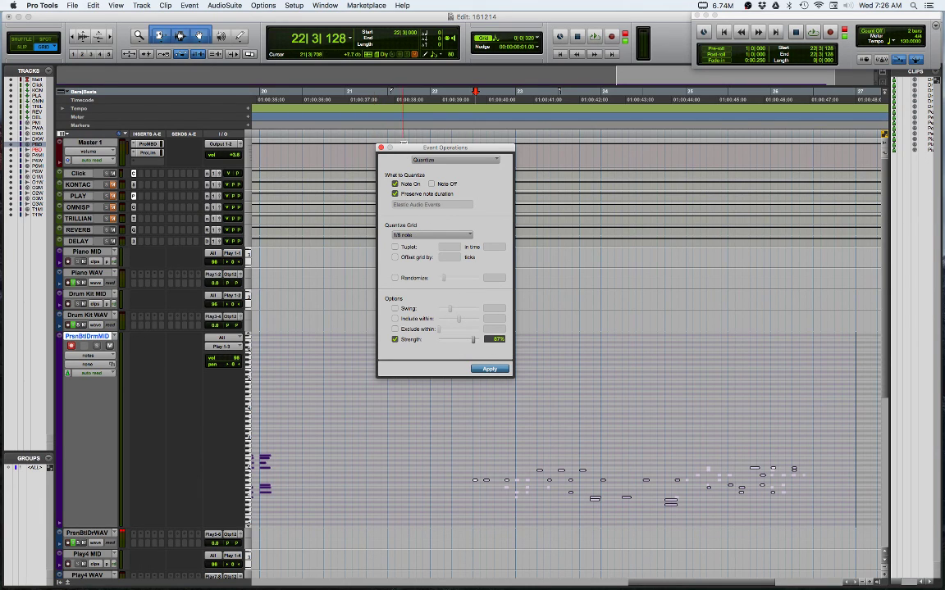
drag(410, 155, 564, 96)
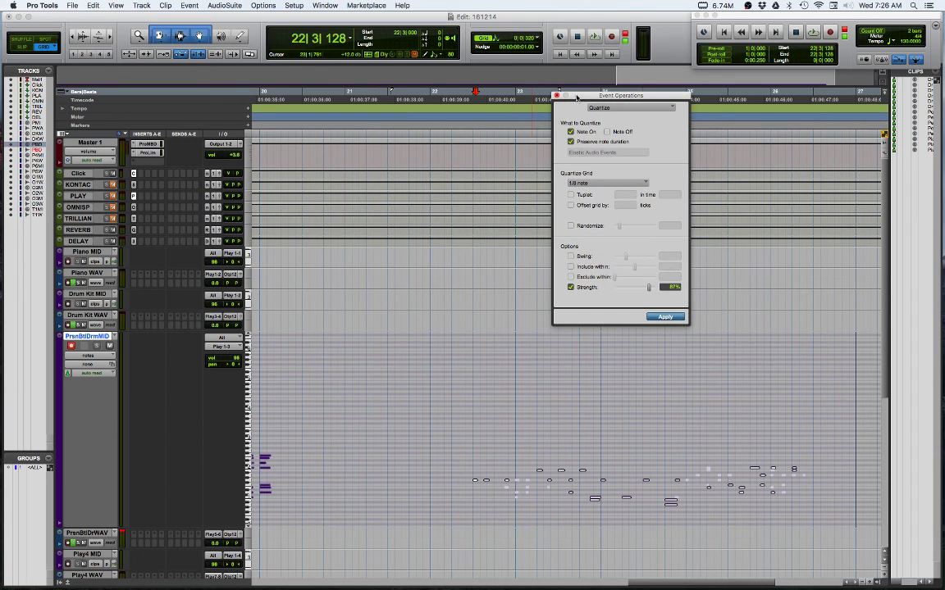